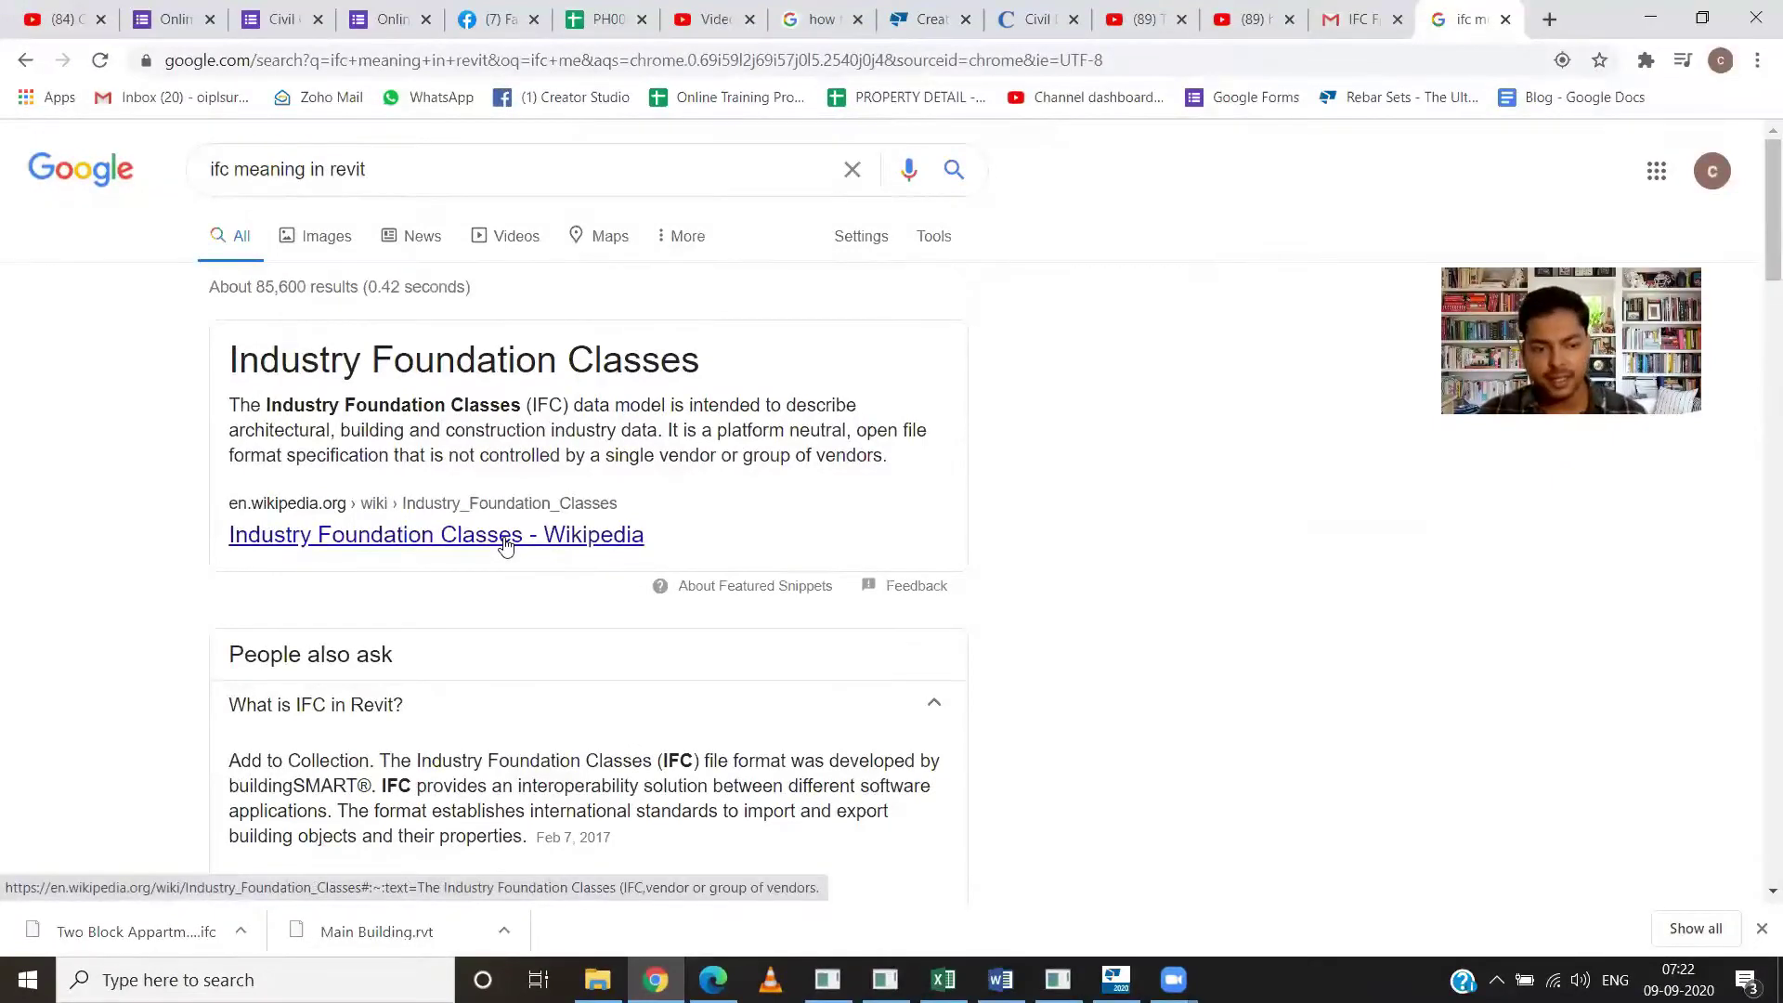
scroll(504, 544, "down", 3)
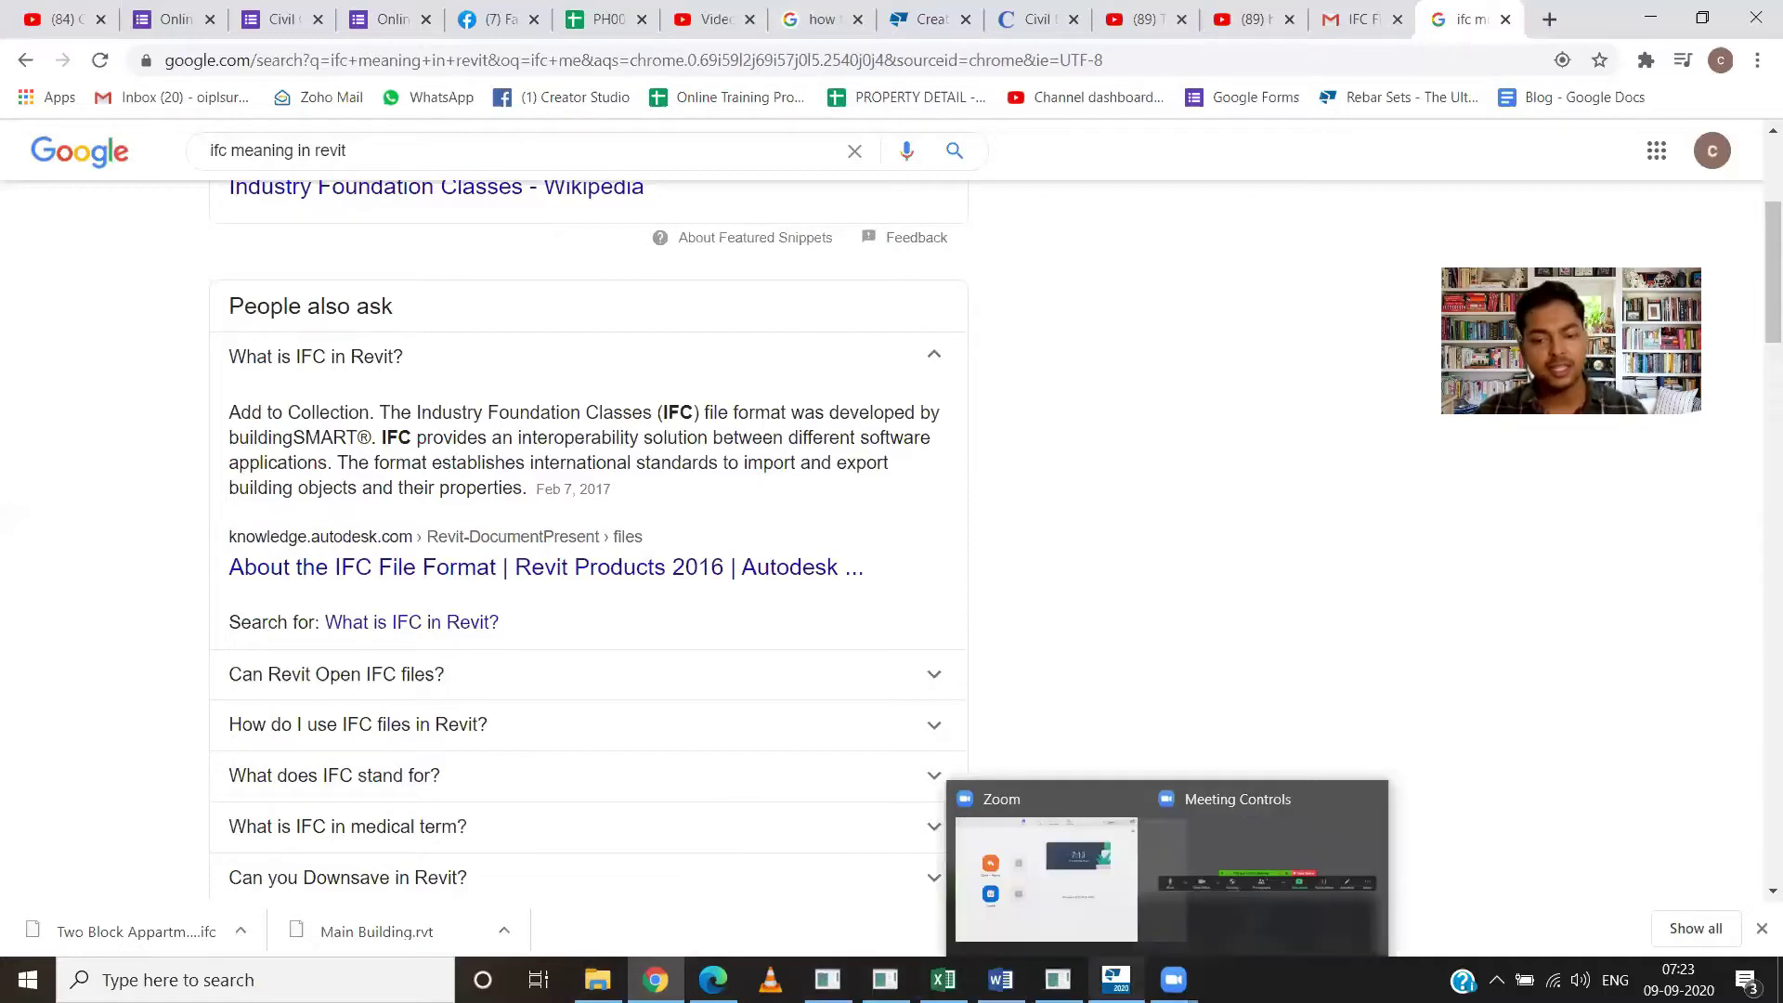
Add the Two Block Appartment_Block B IFC file as a reference model, located by work plane.
left_click(1115, 980)
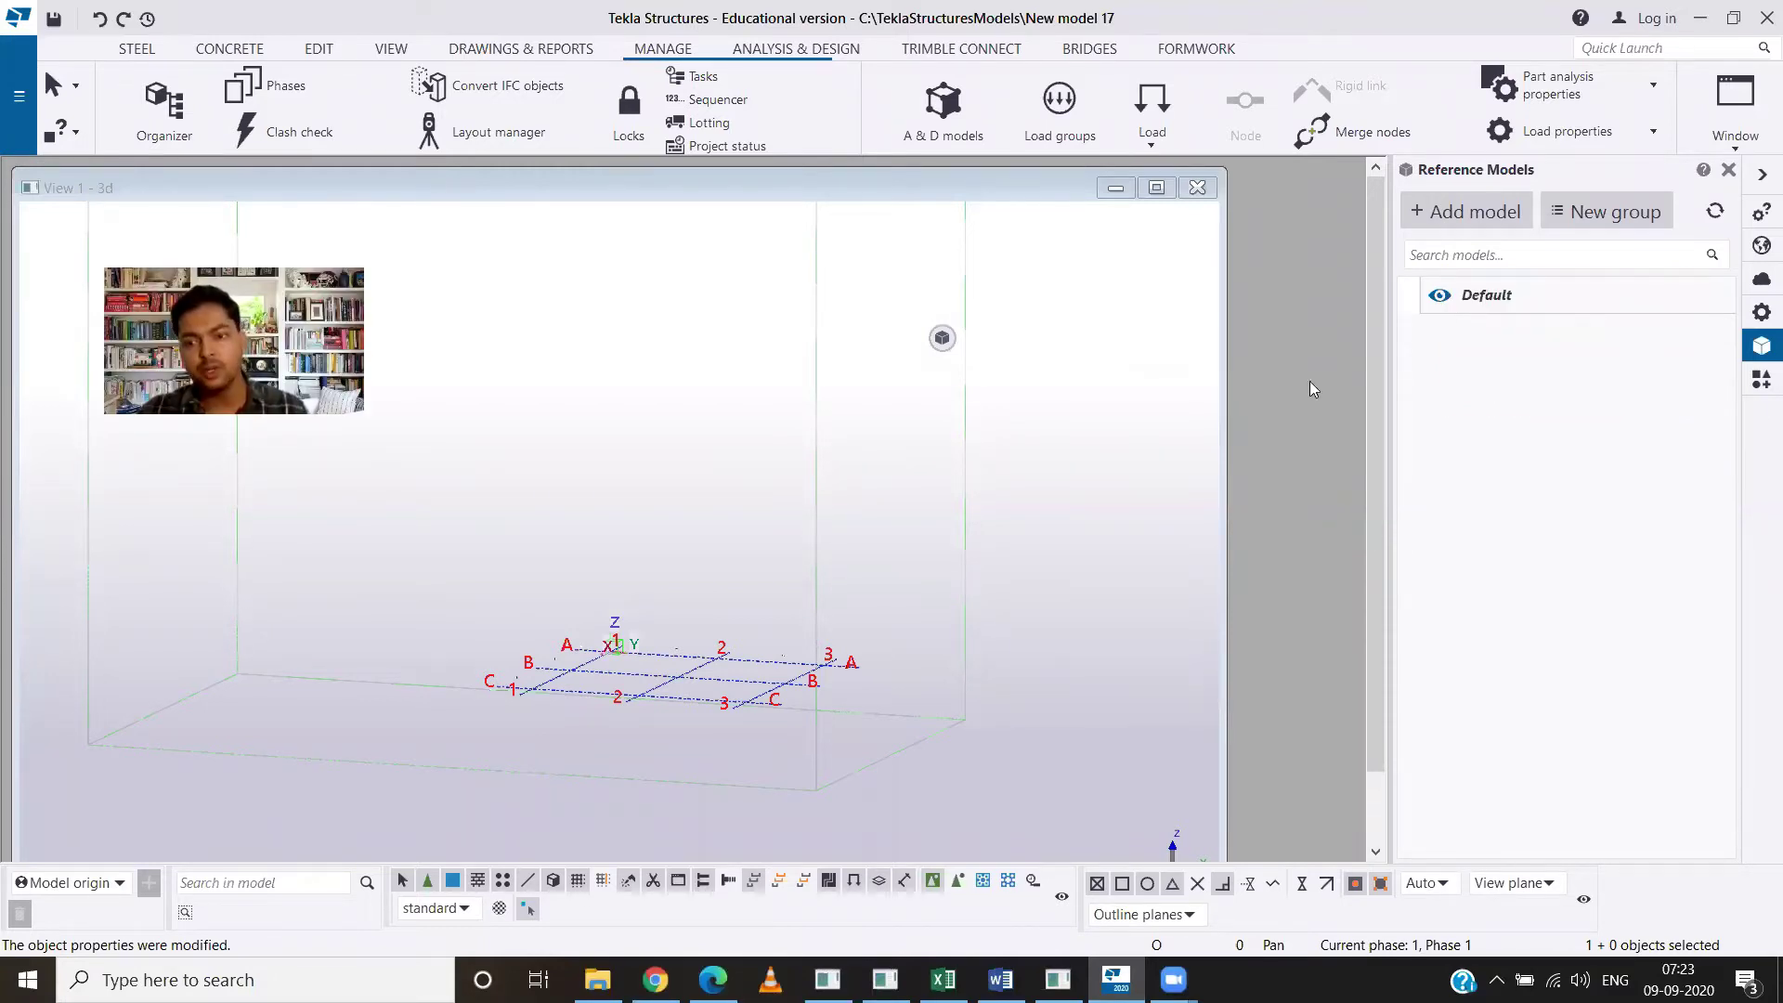
left_click(1760, 350)
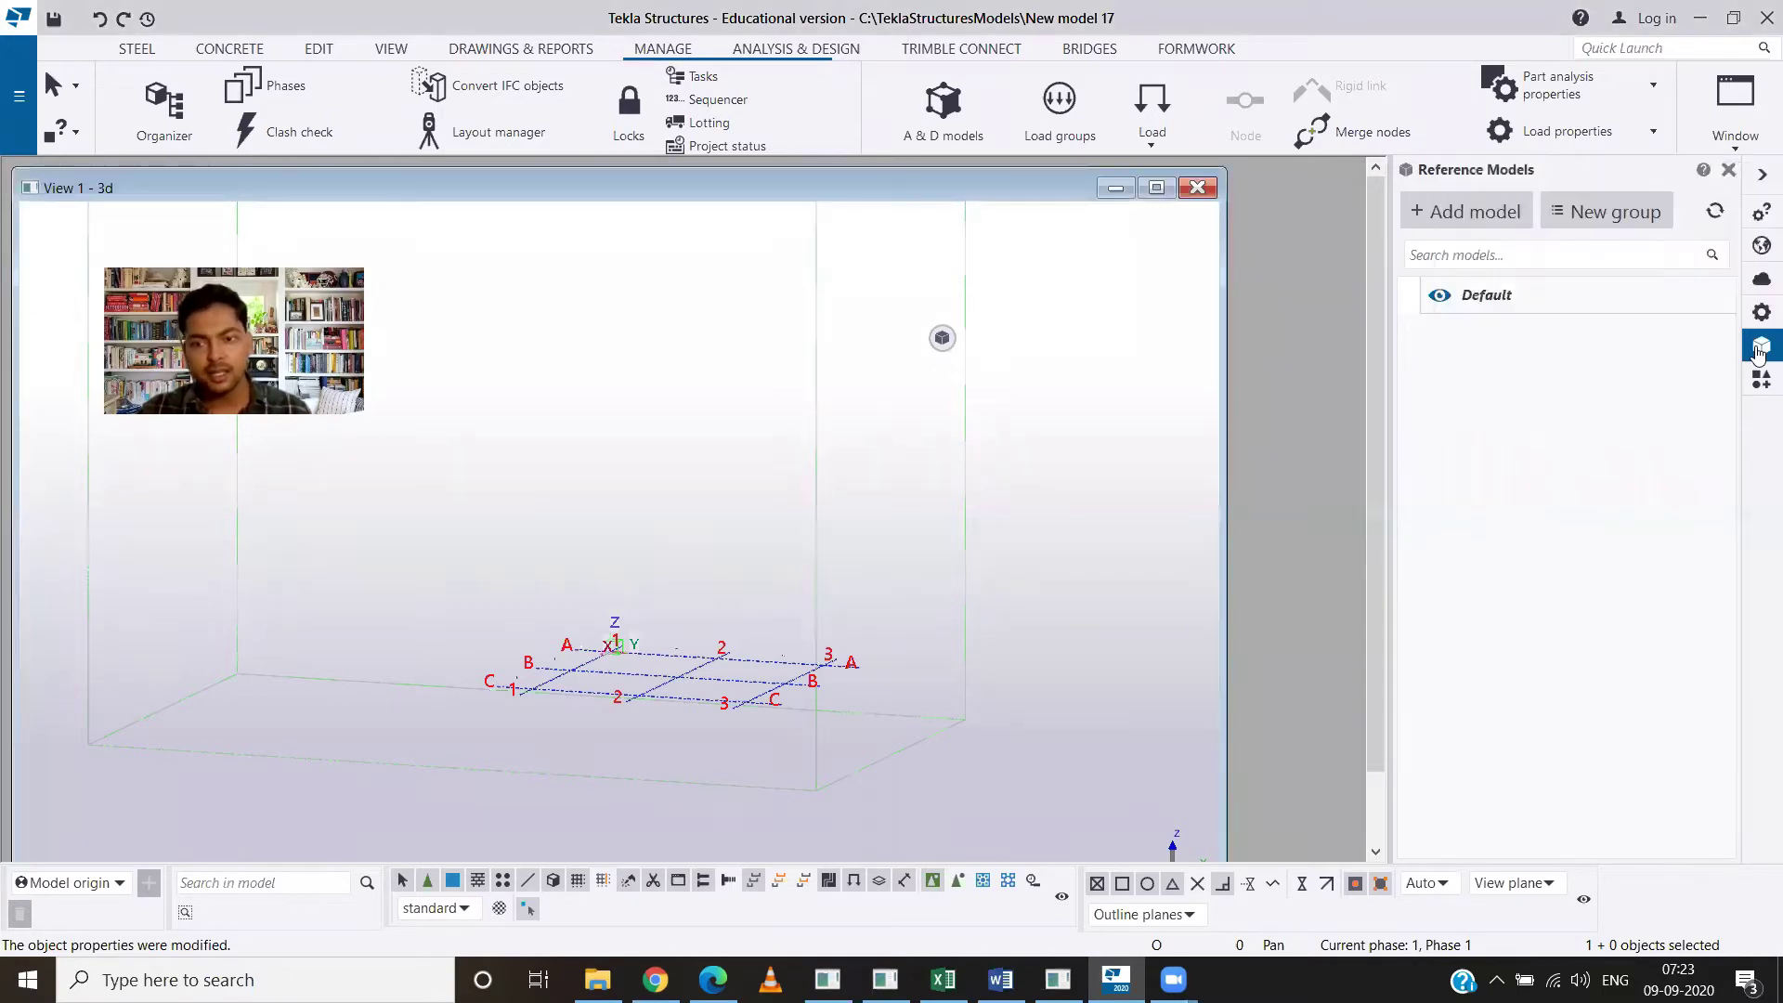
left_click(1466, 220)
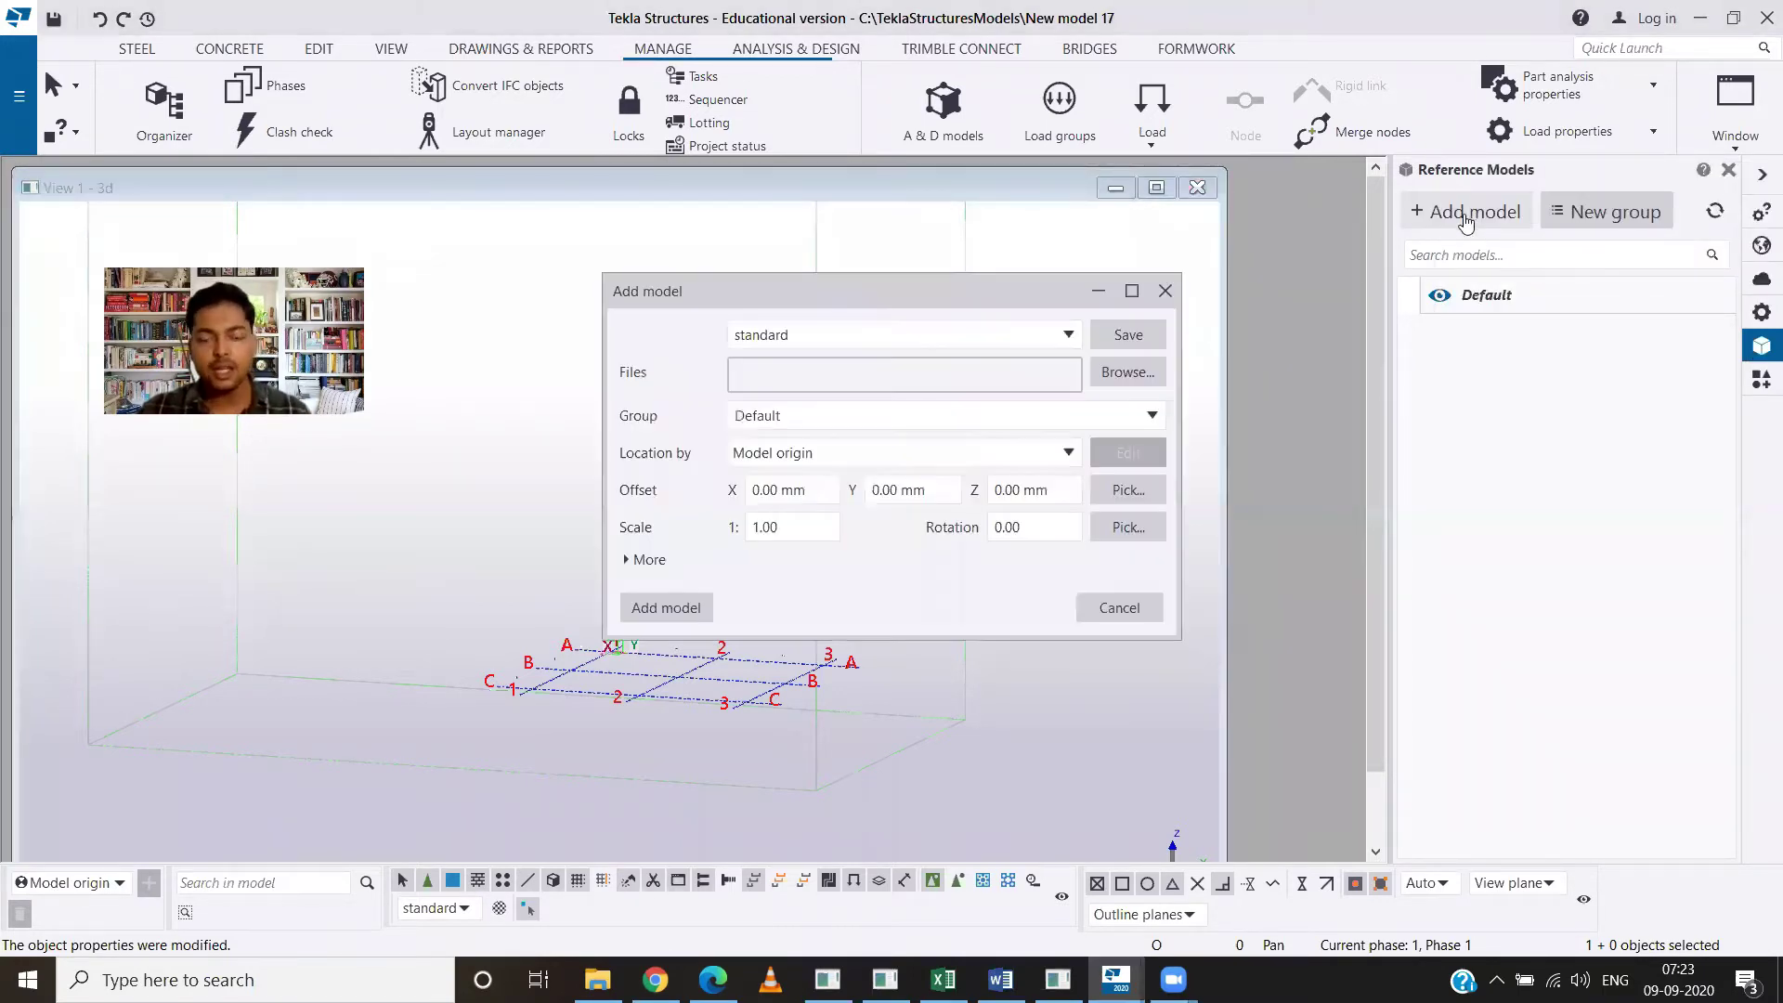
left_click(1140, 376)
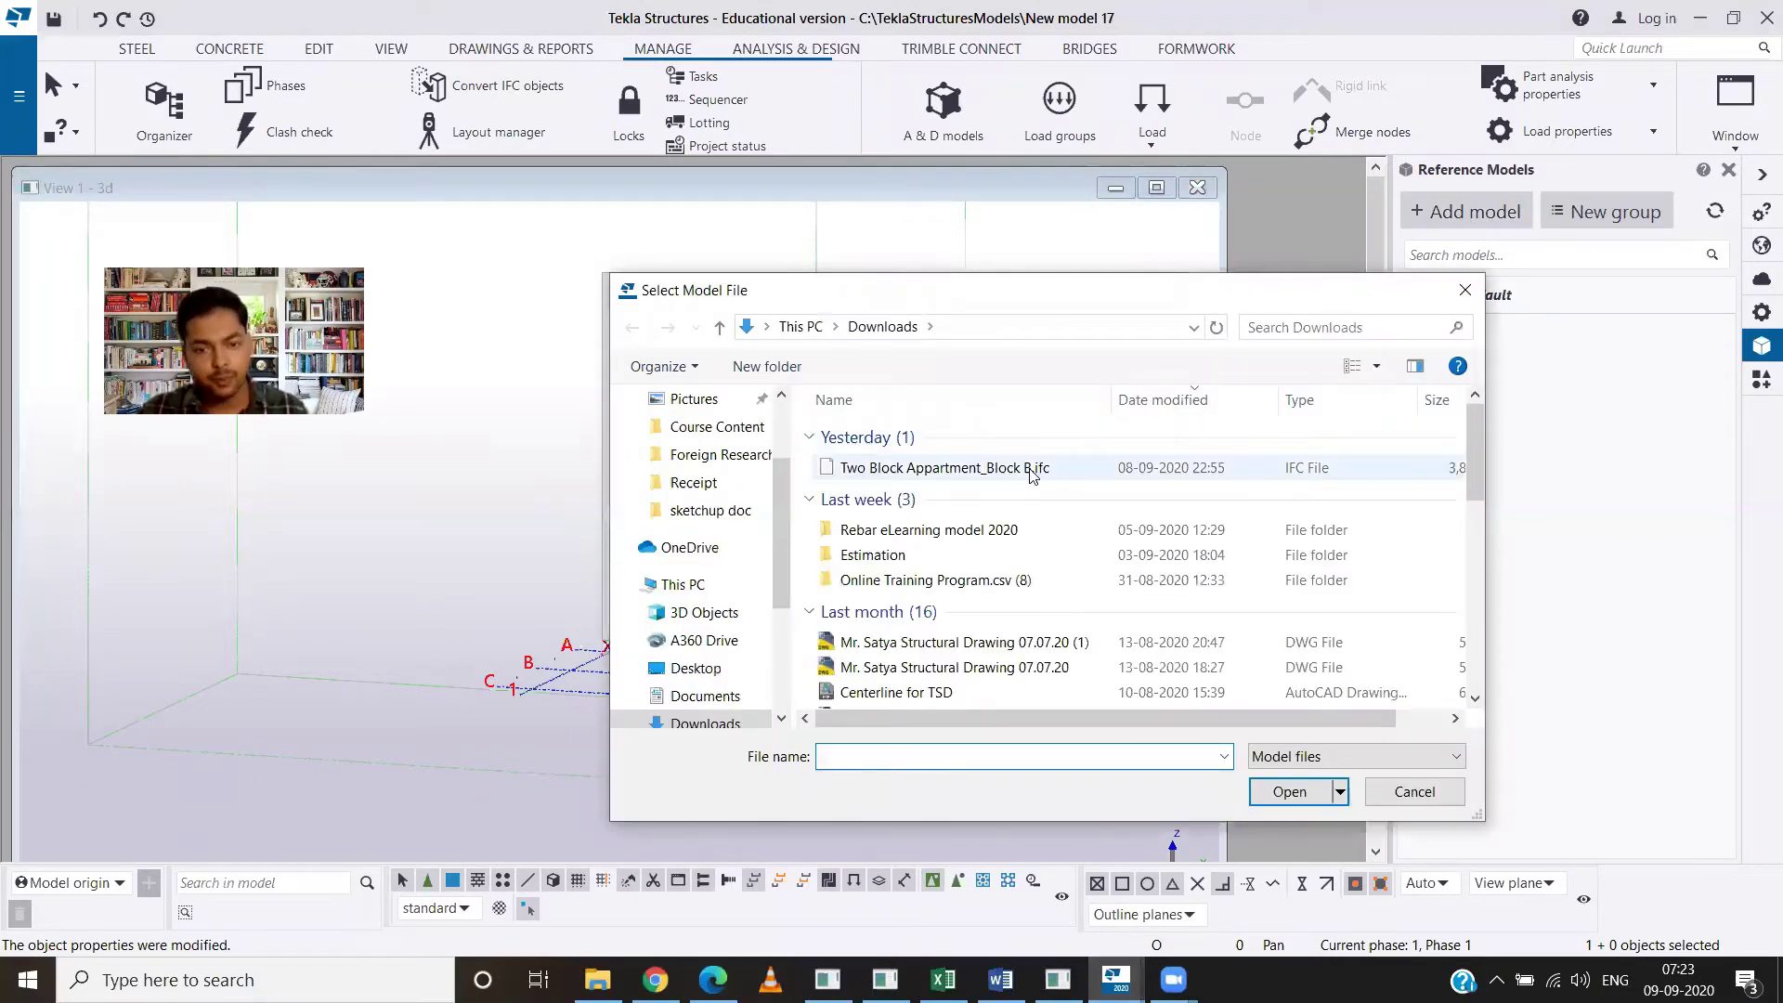
left_click(1033, 475)
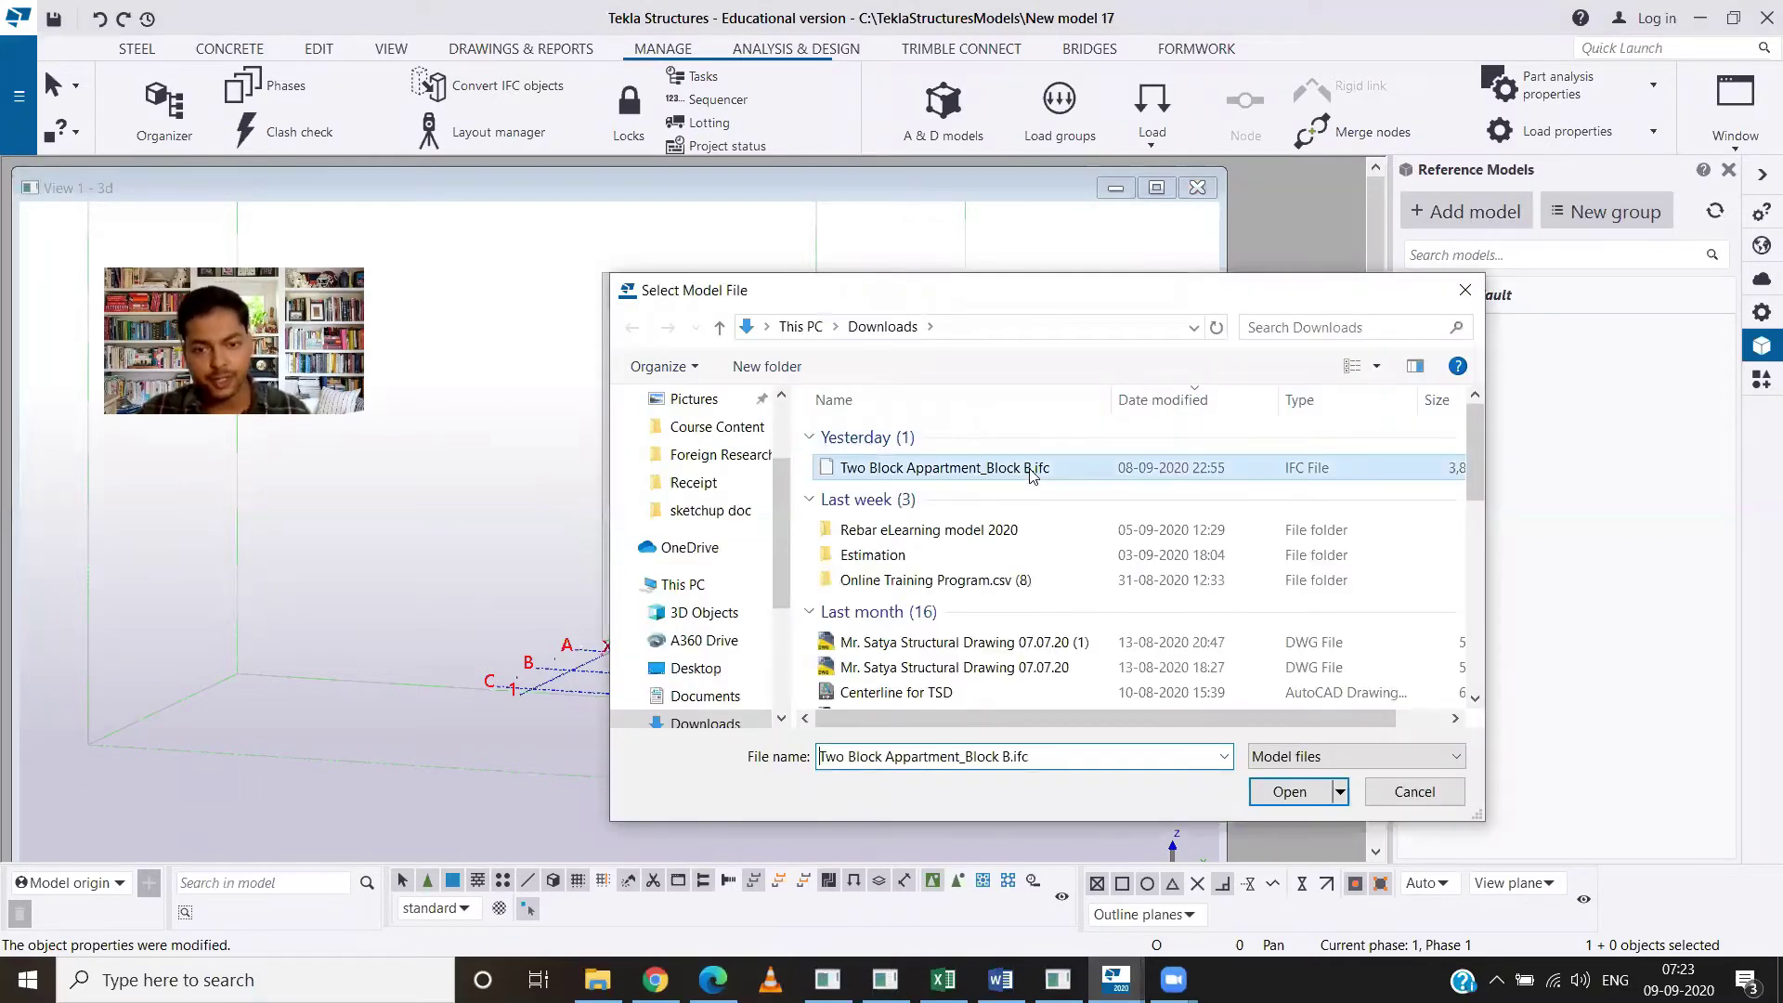
left_click(1288, 794)
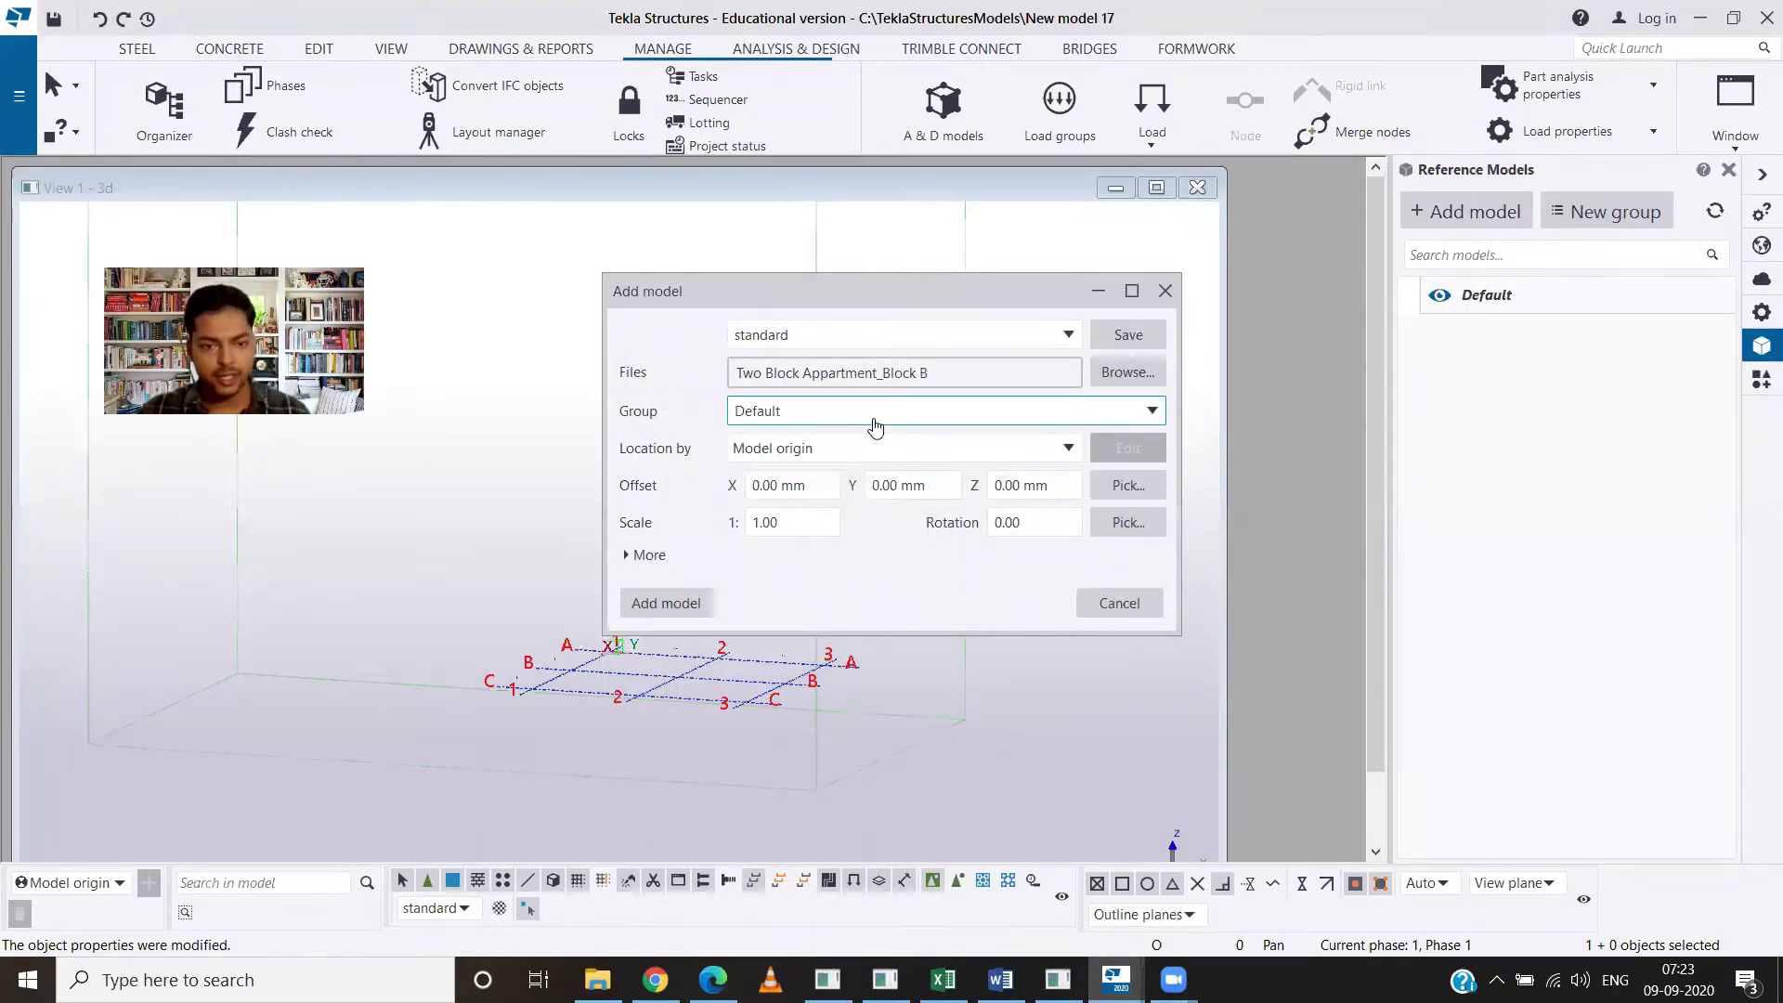
left_click(1062, 450)
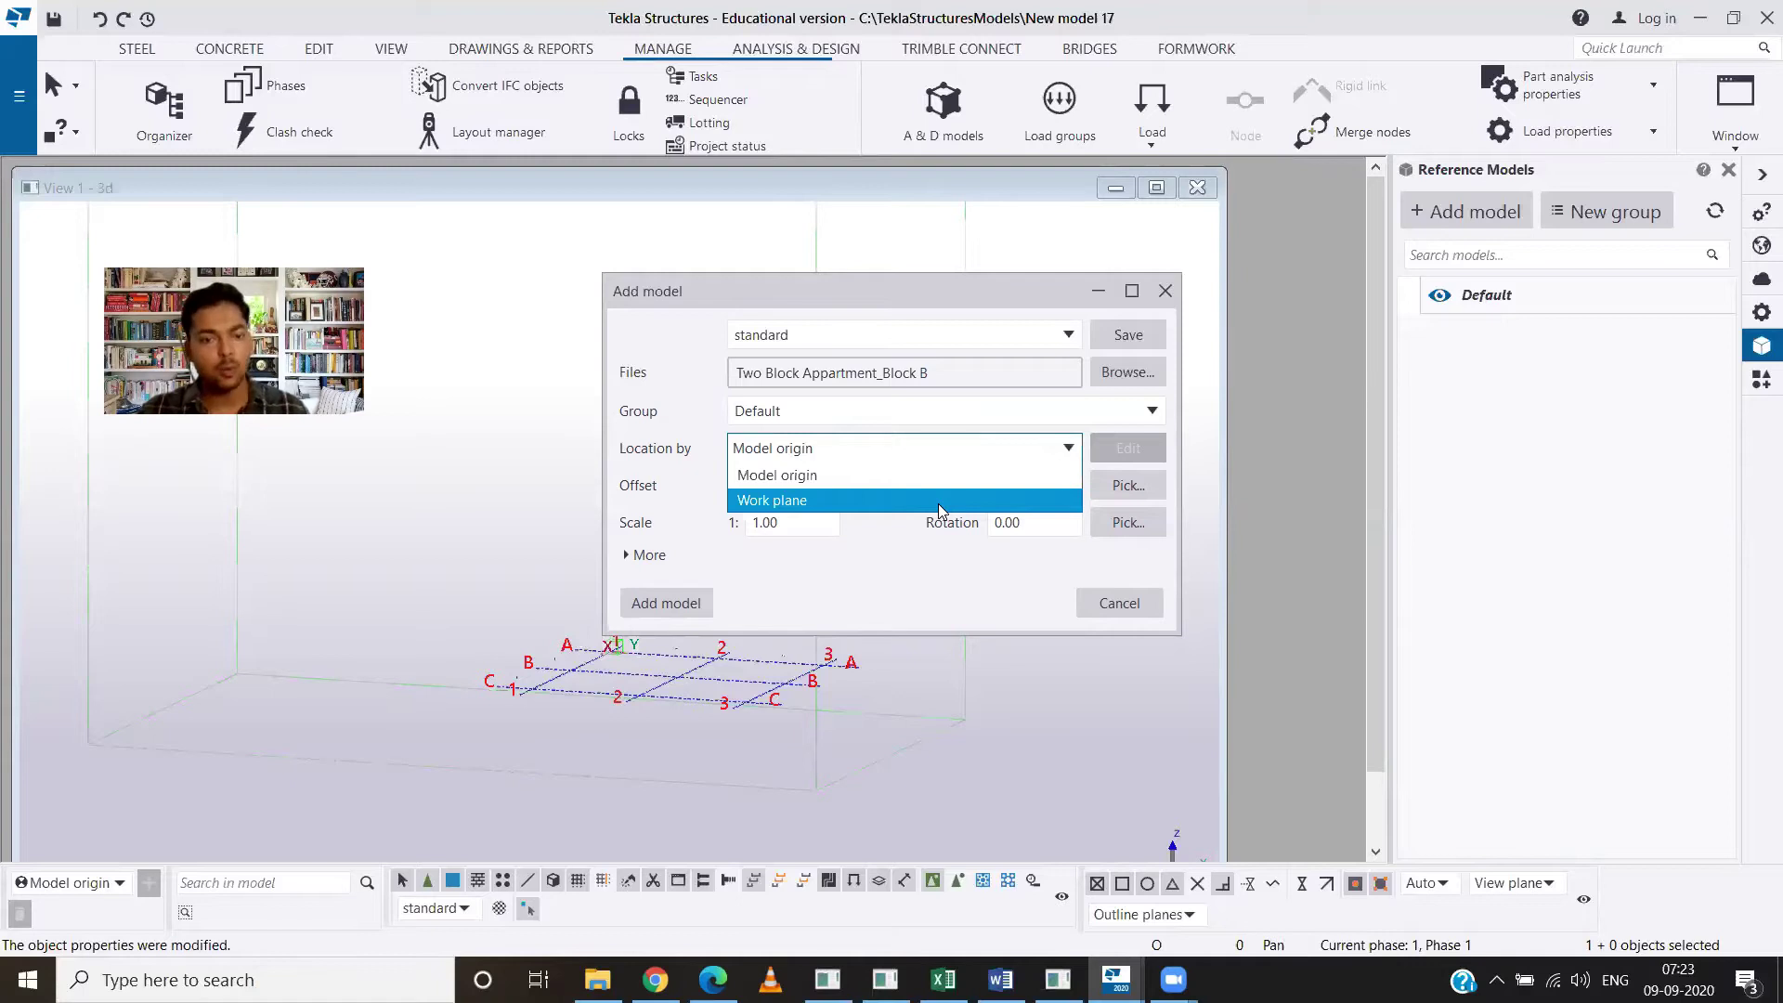
left_click(938, 504)
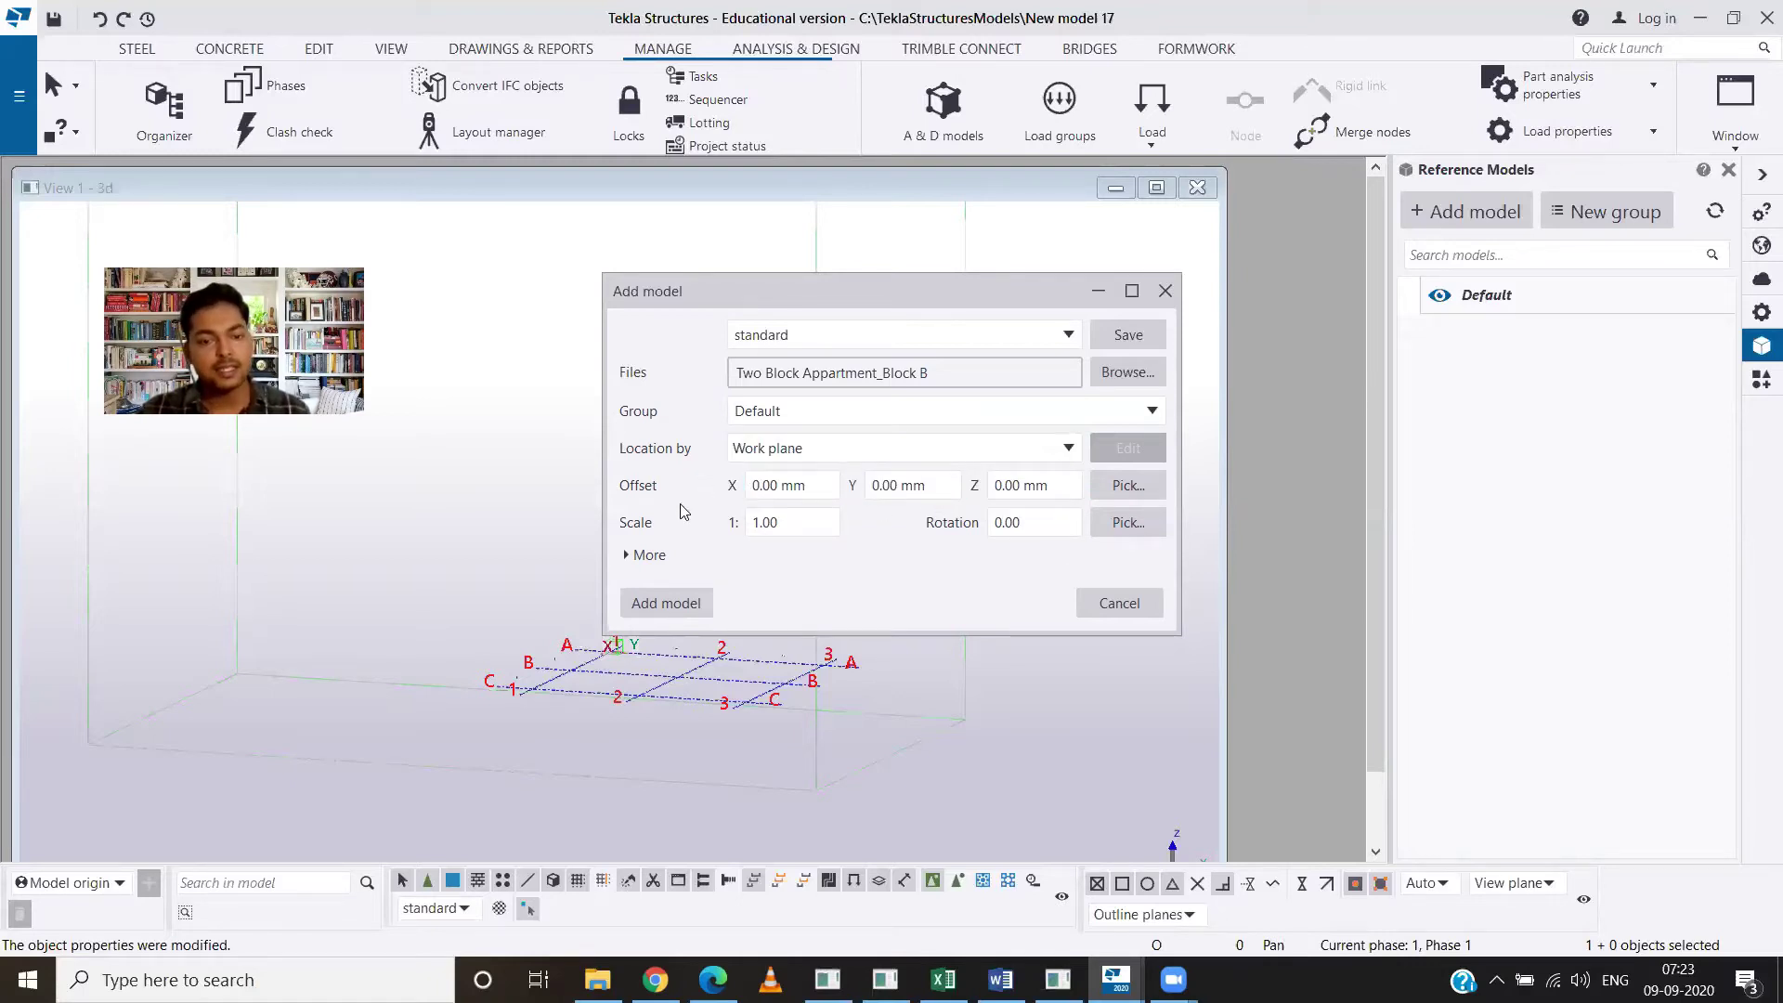
left_click(1002, 513)
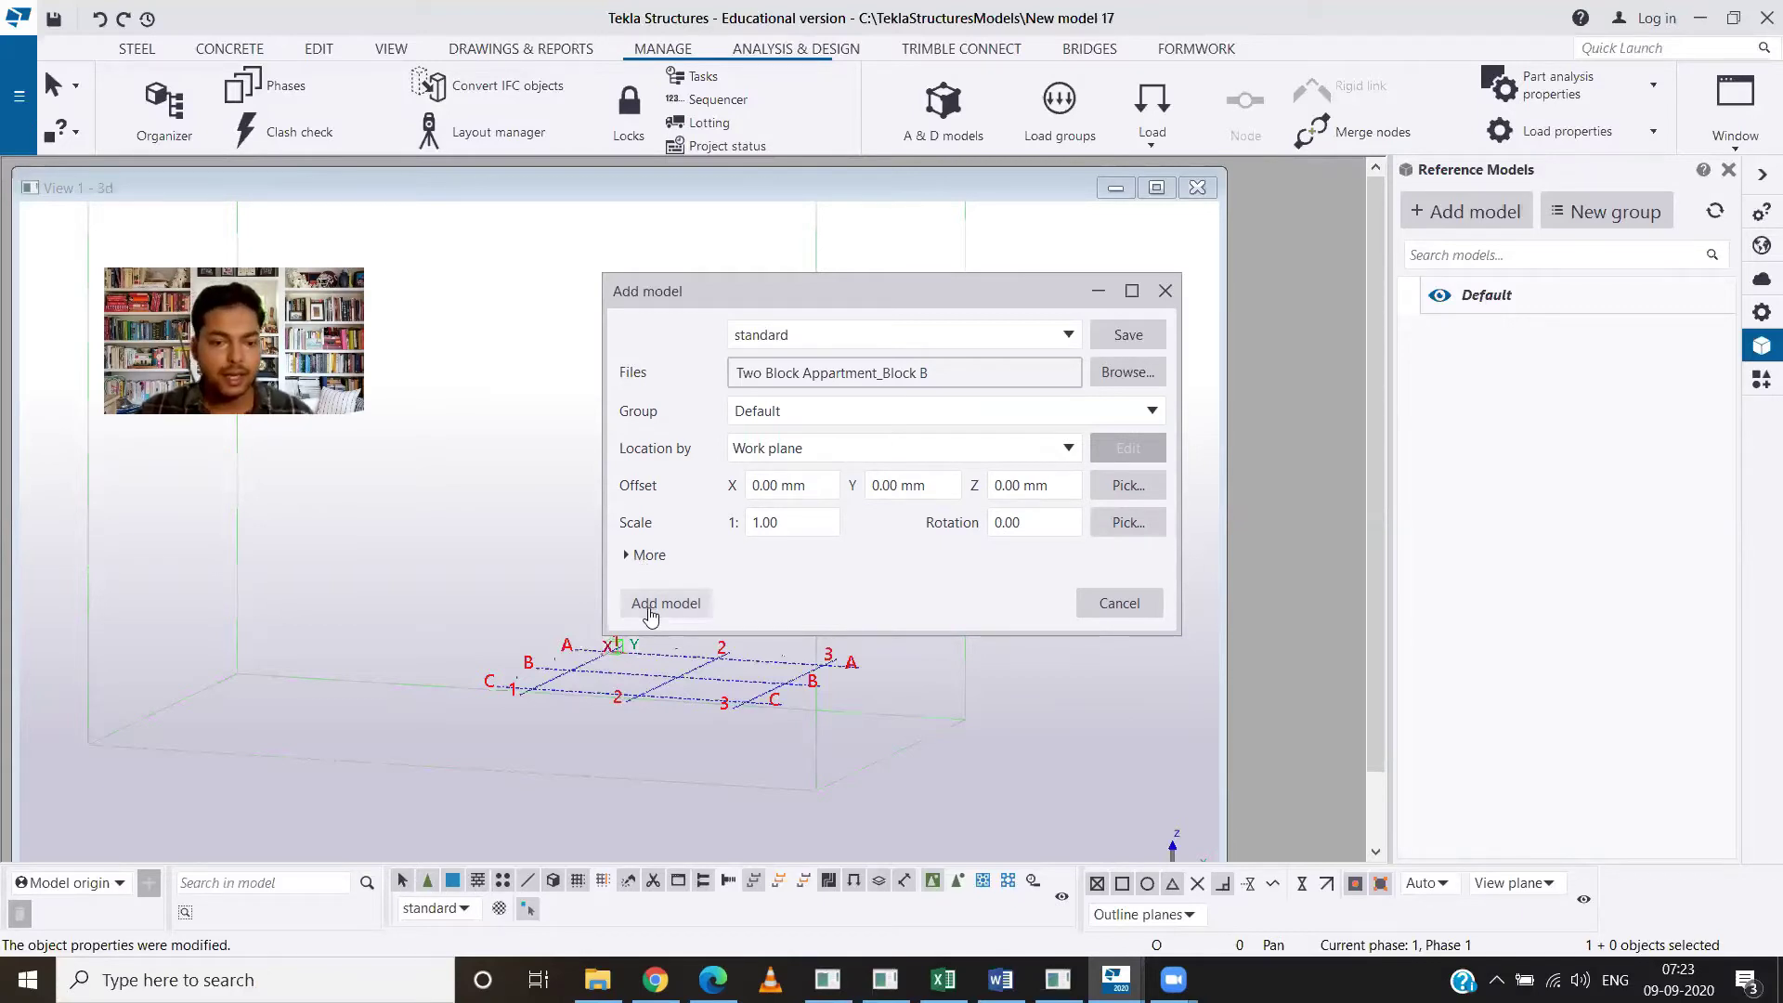
Load the IFC reference model, pan it into view and select the whole building.
left_click(648, 608)
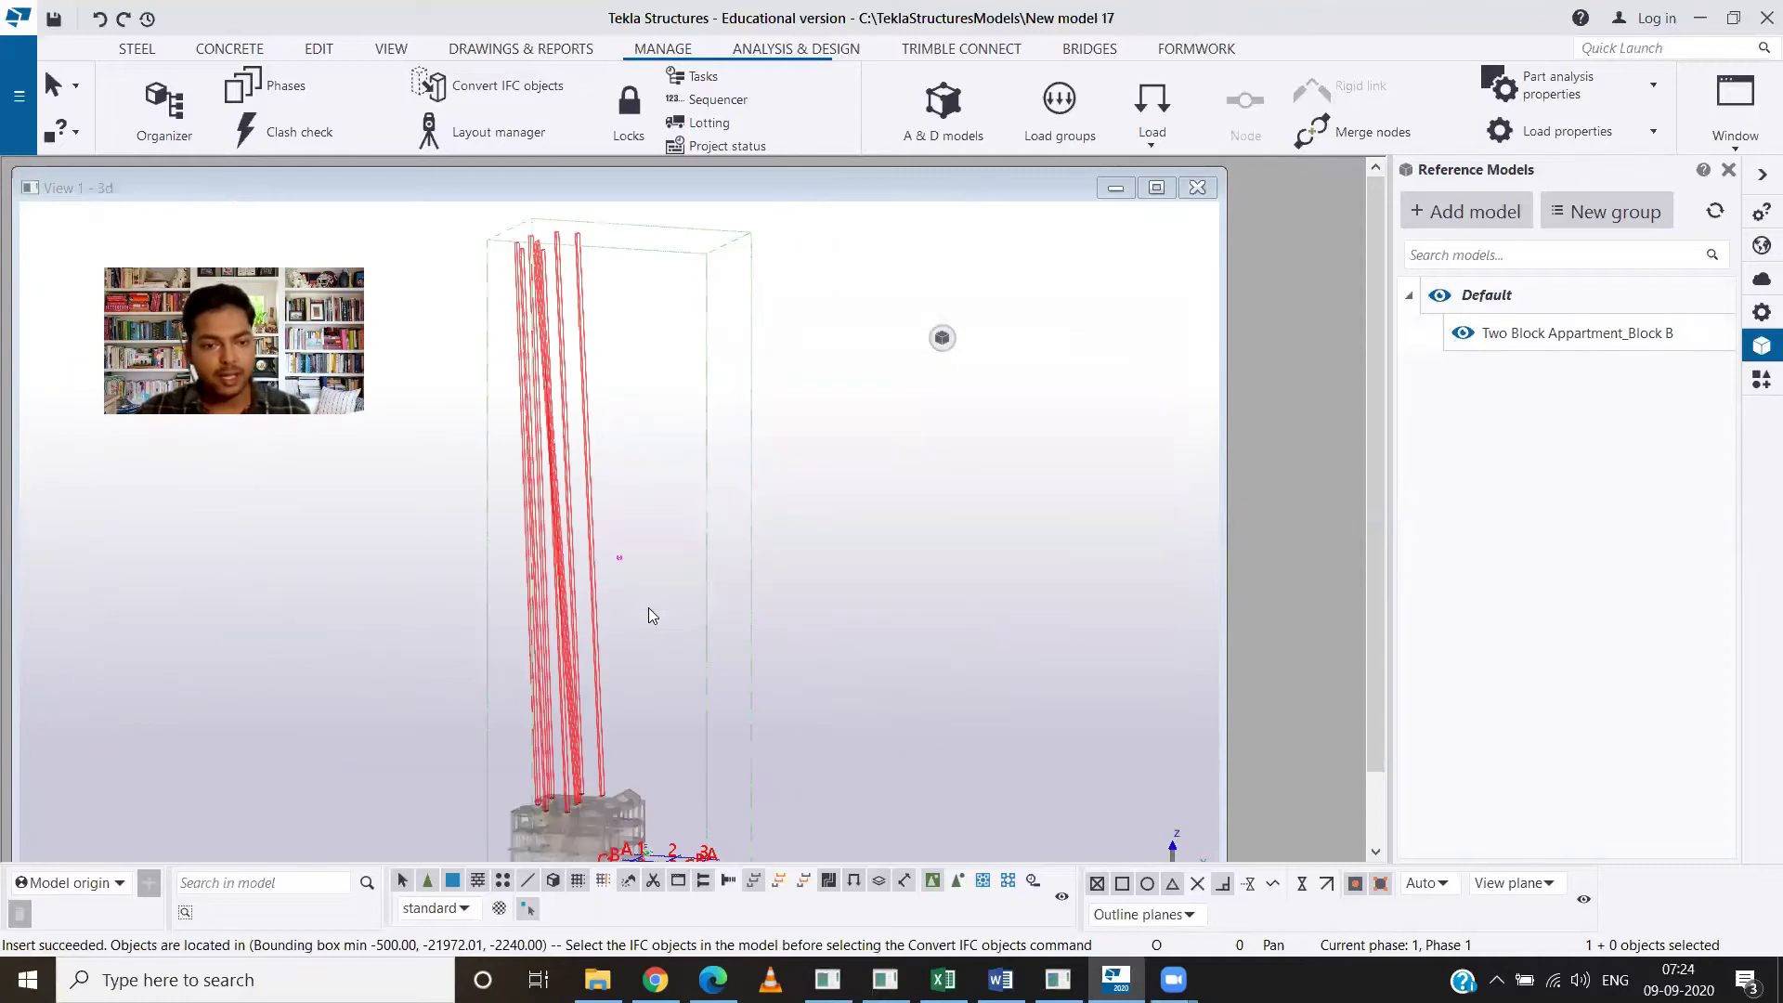
middle_click_drag(645, 751, 692, 424)
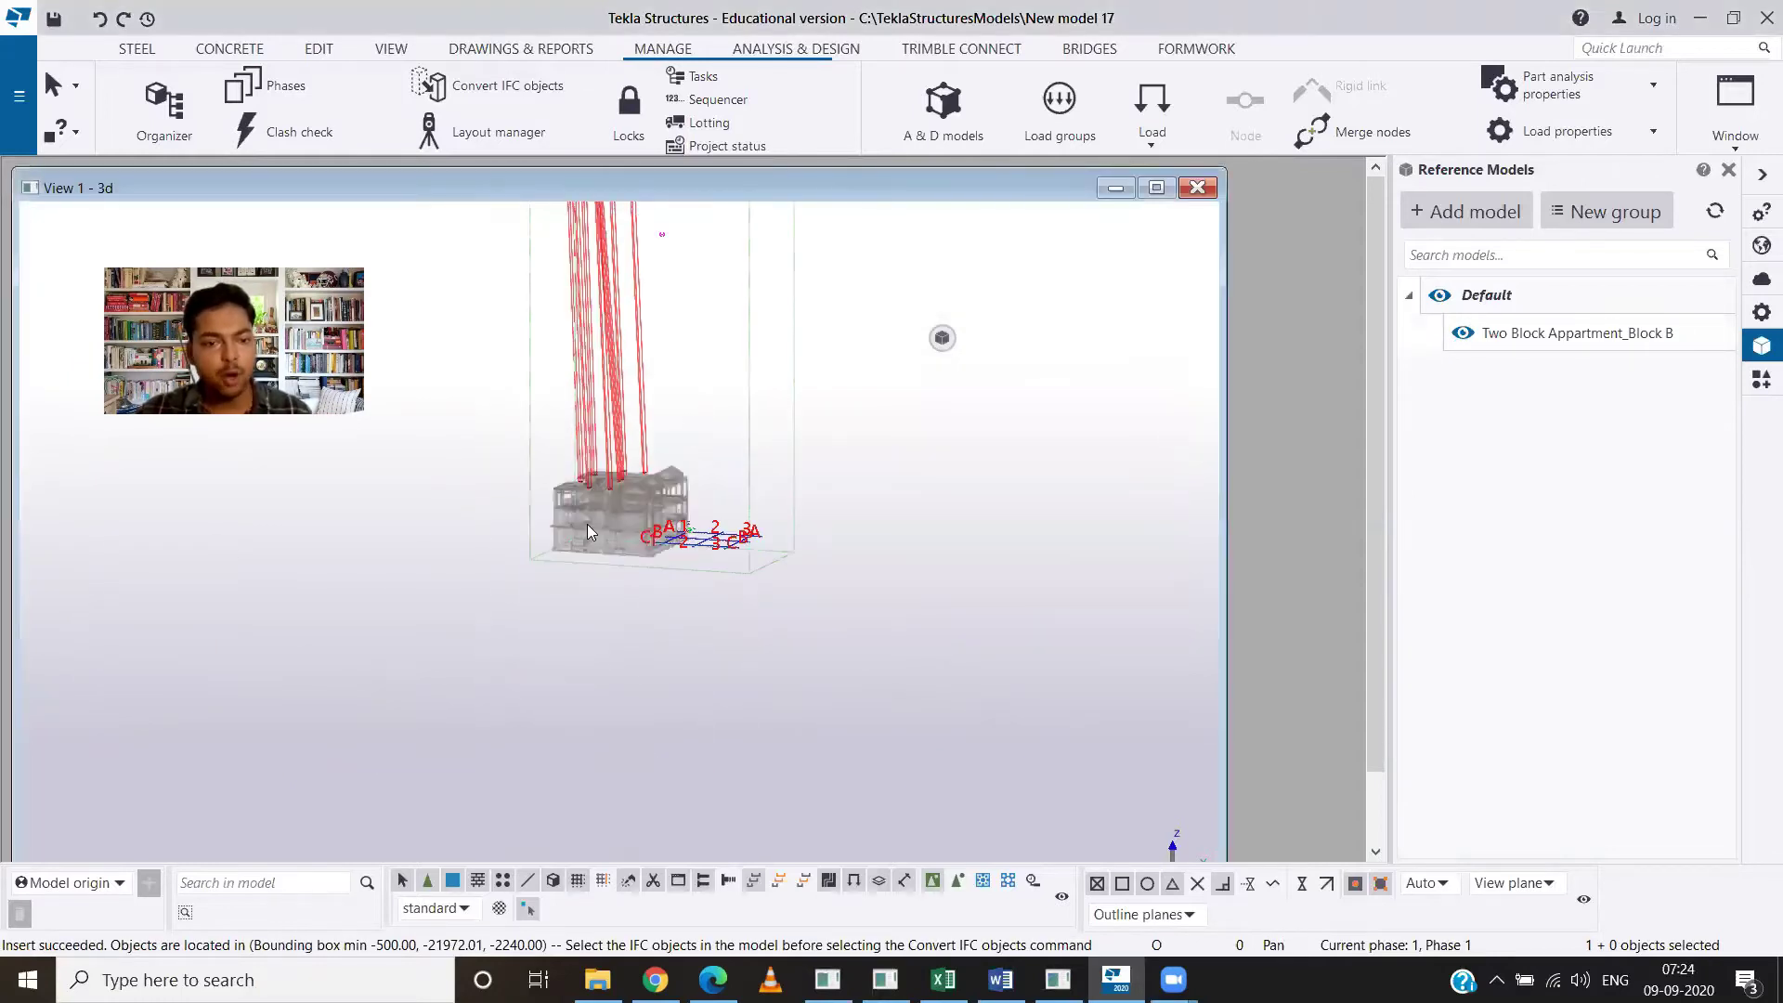
scroll(587, 525, "up", 2)
scroll(621, 556, "up", 2)
scroll(621, 556, "up", 2)
scroll(620, 556, "up", 2)
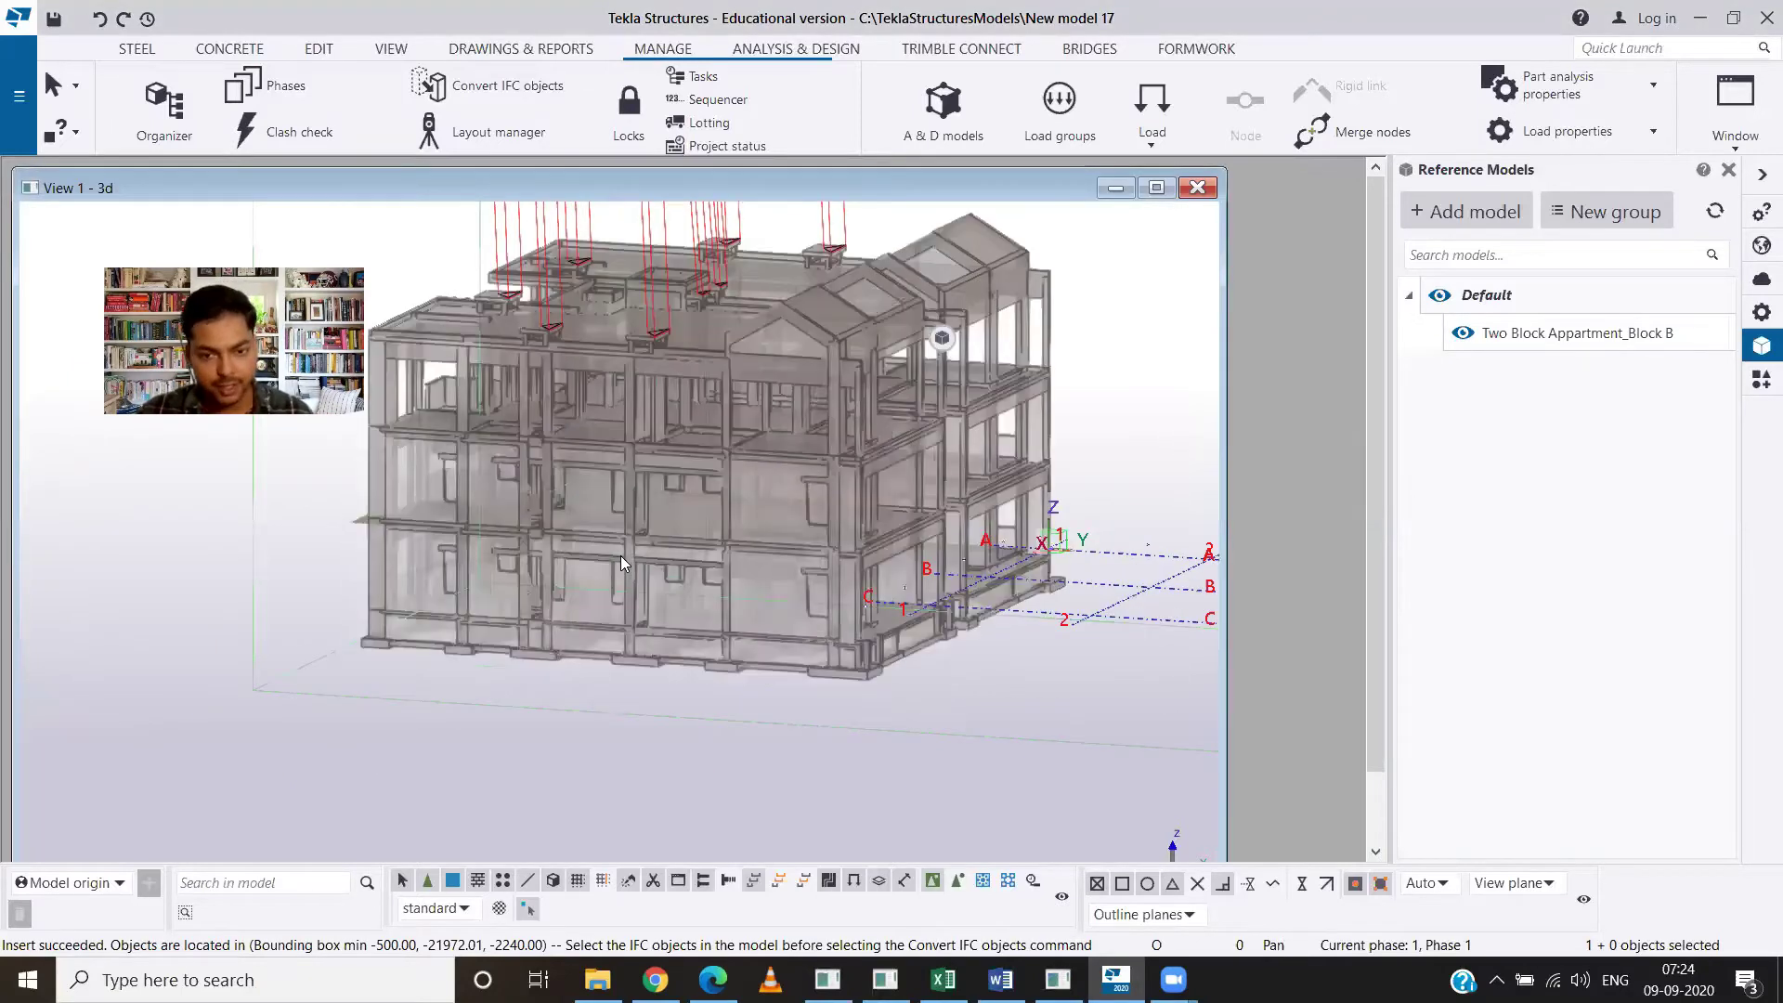
scroll(621, 556, "down", 4)
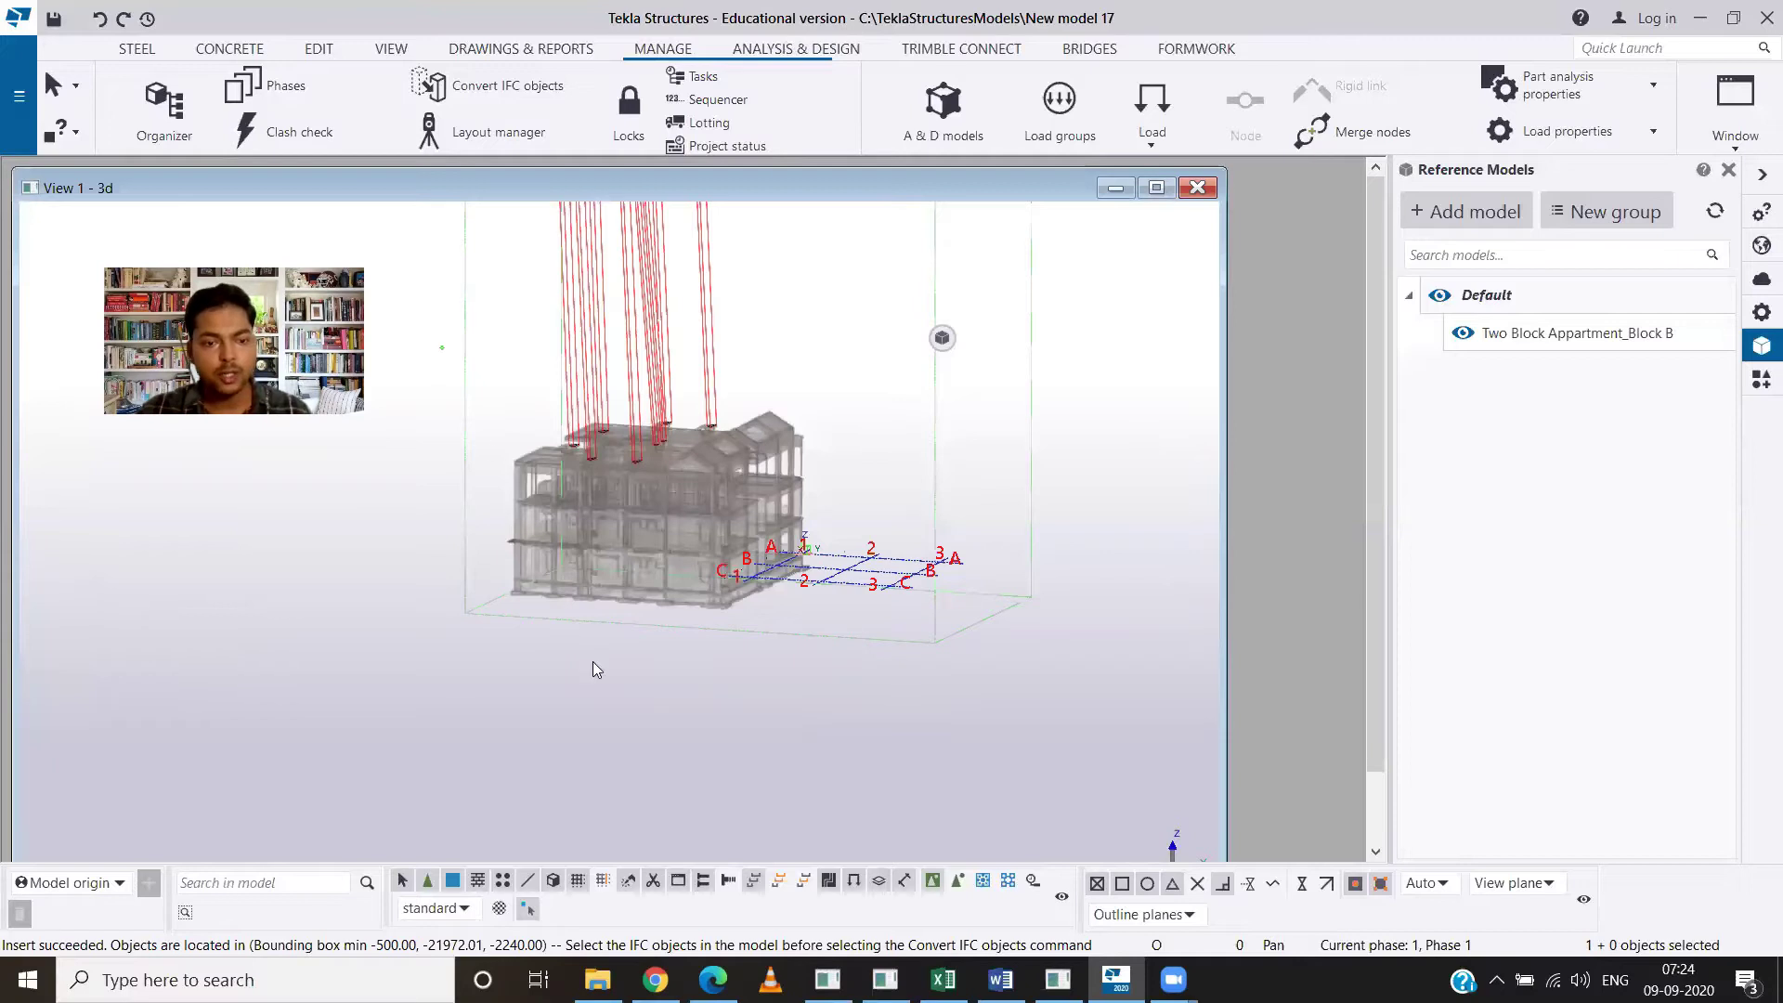
left_click_drag(437, 346, 972, 670)
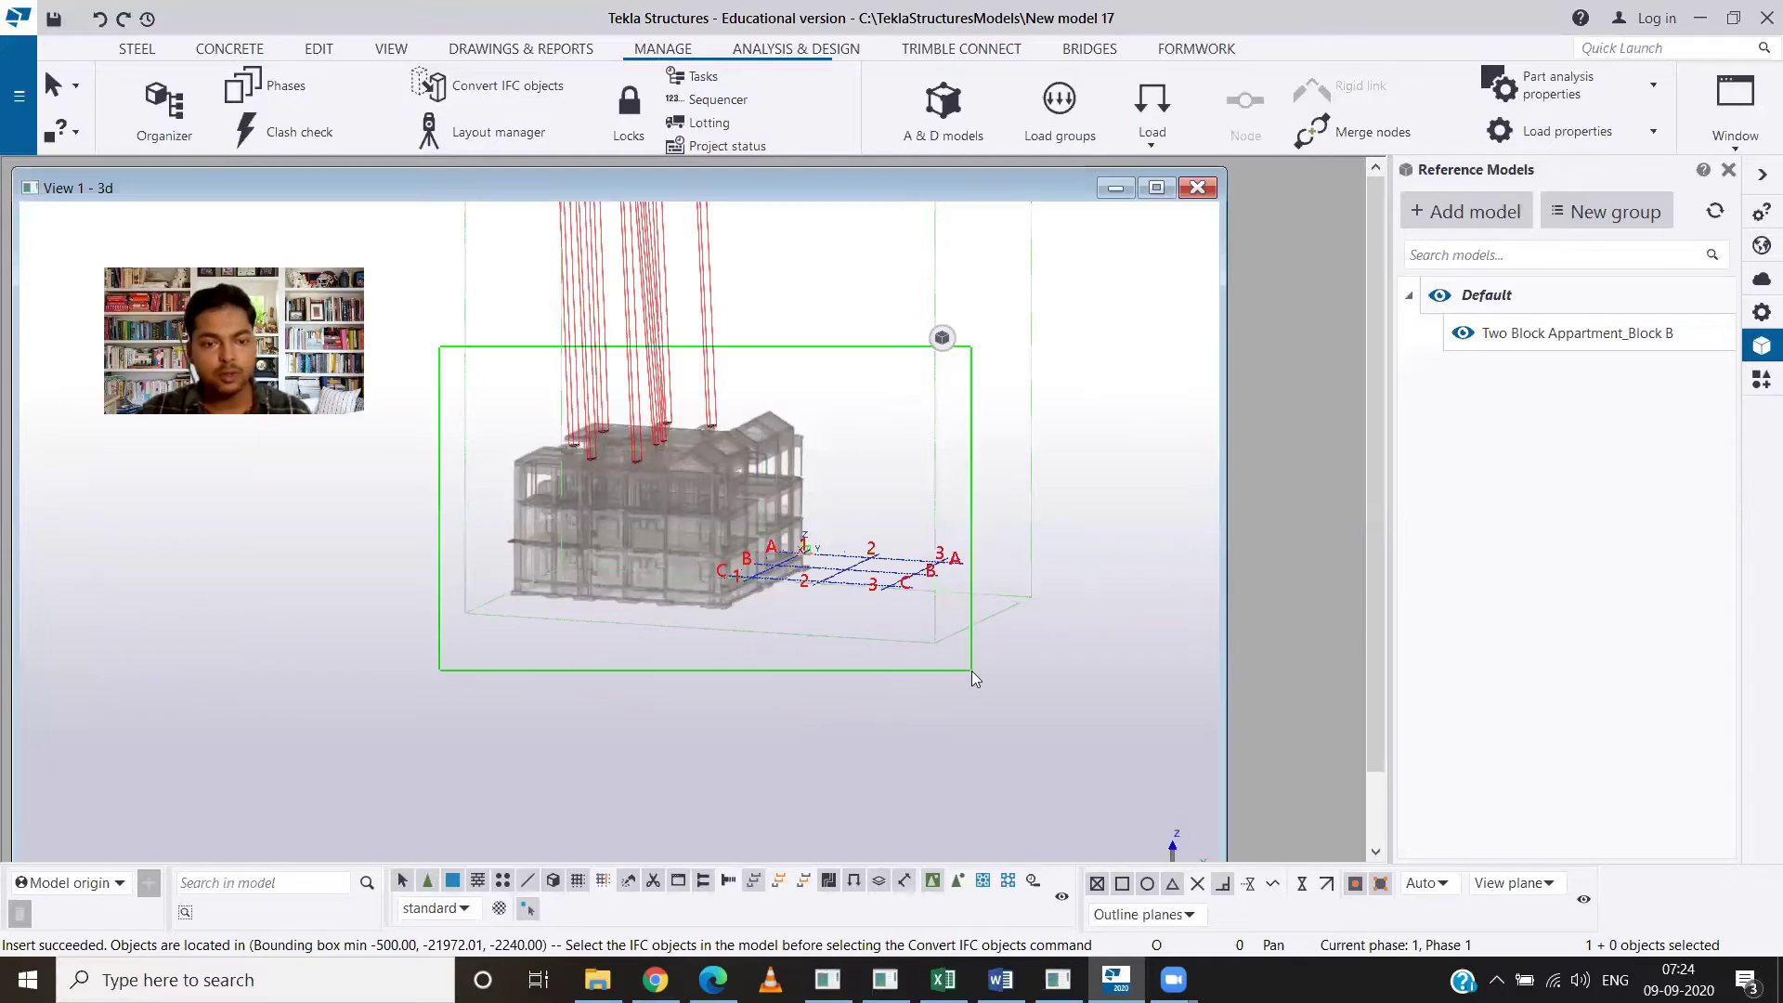
Start moving the building from its corner, panning toward the grid origin.
right_click(542, 595)
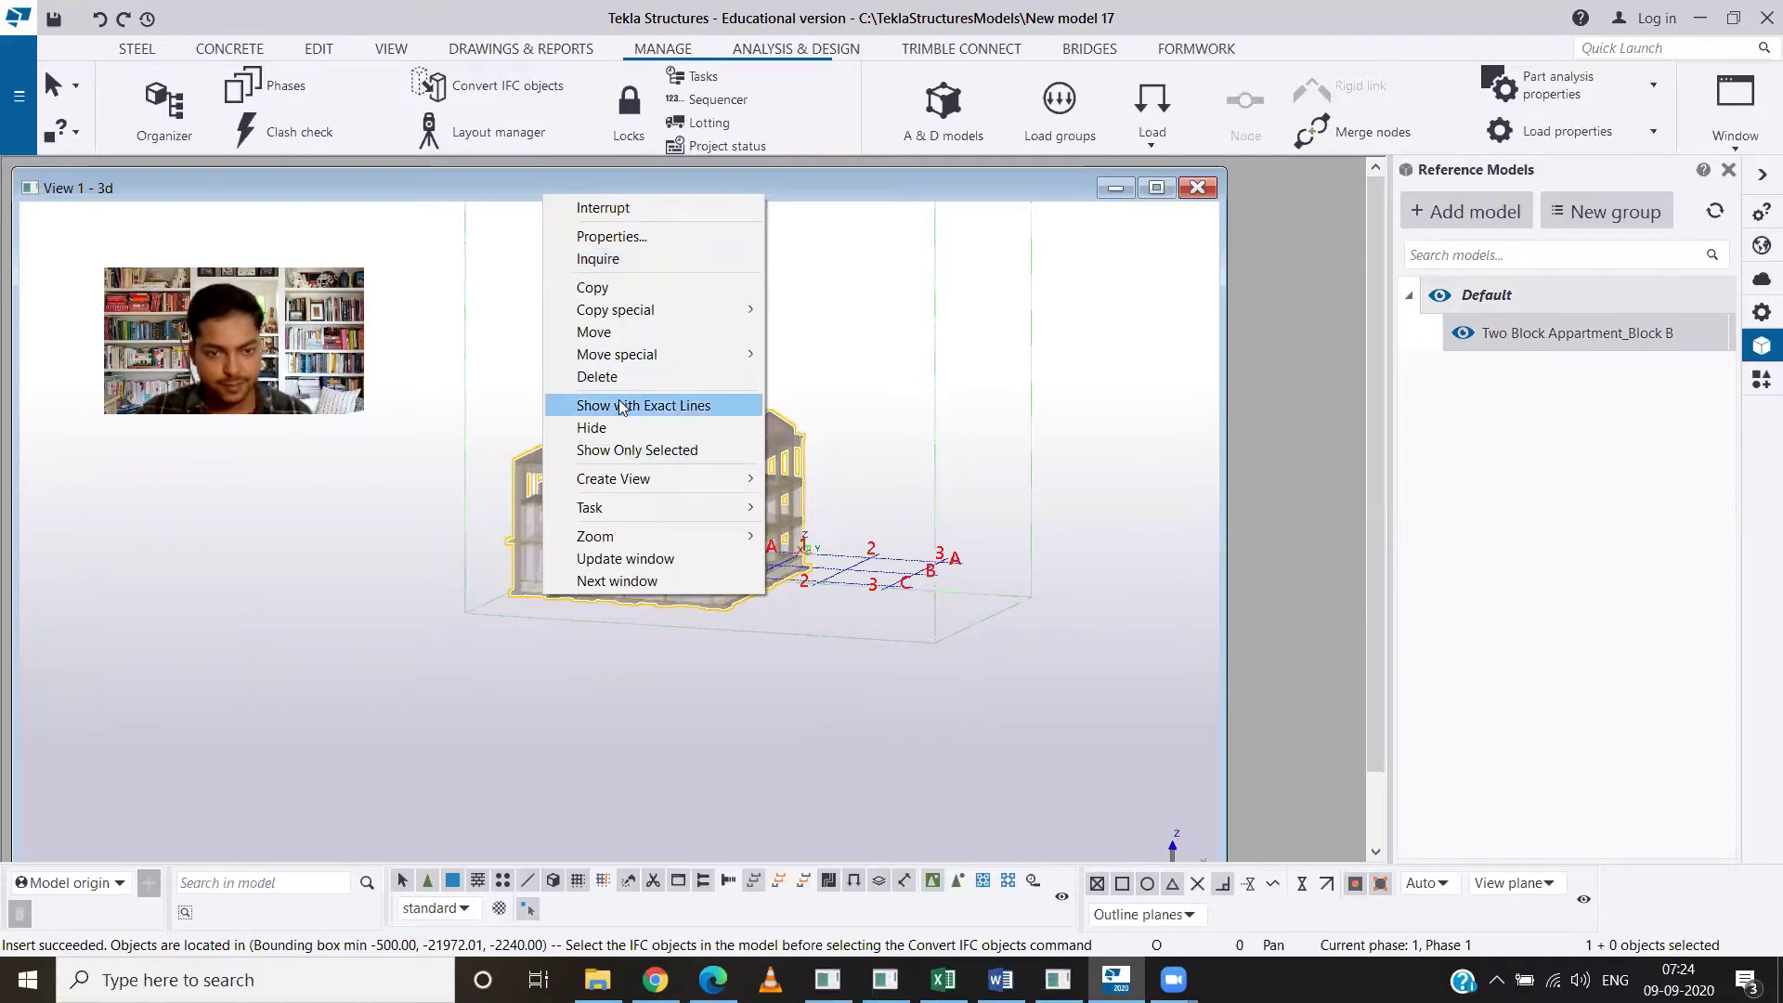
left_click(601, 332)
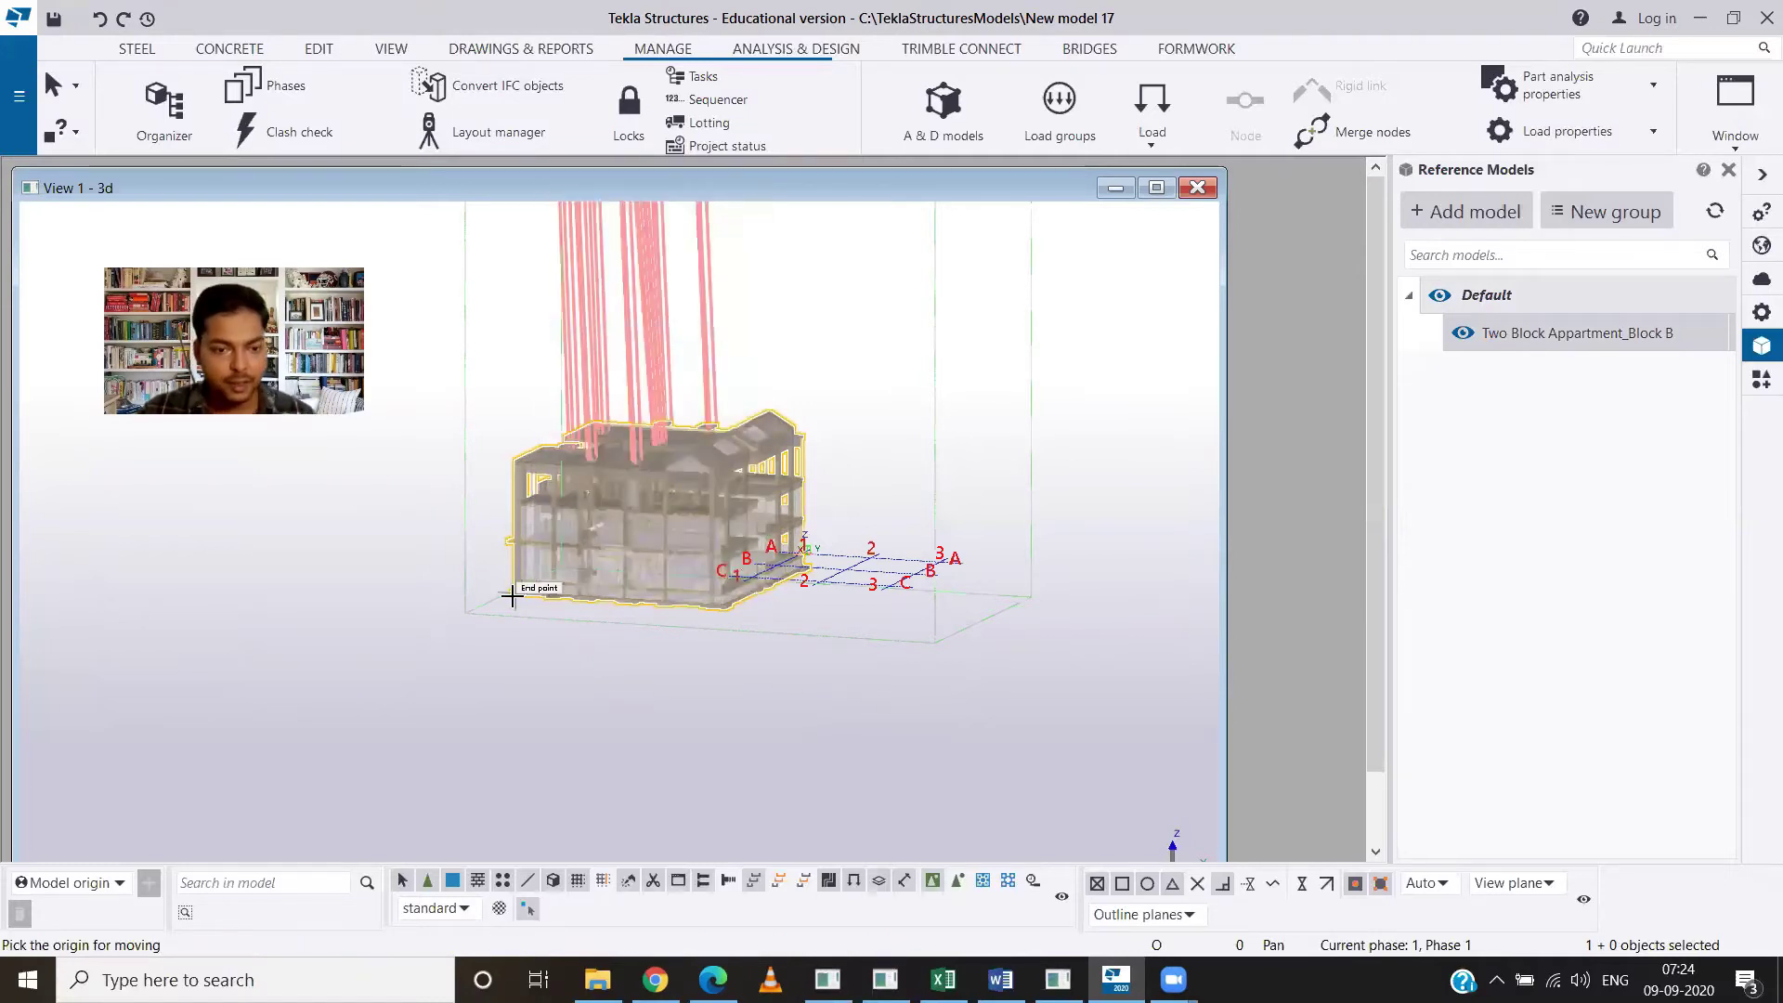
scroll(510, 589, "up", 3)
scroll(511, 581, "up", 2)
scroll(502, 583, "up", 2)
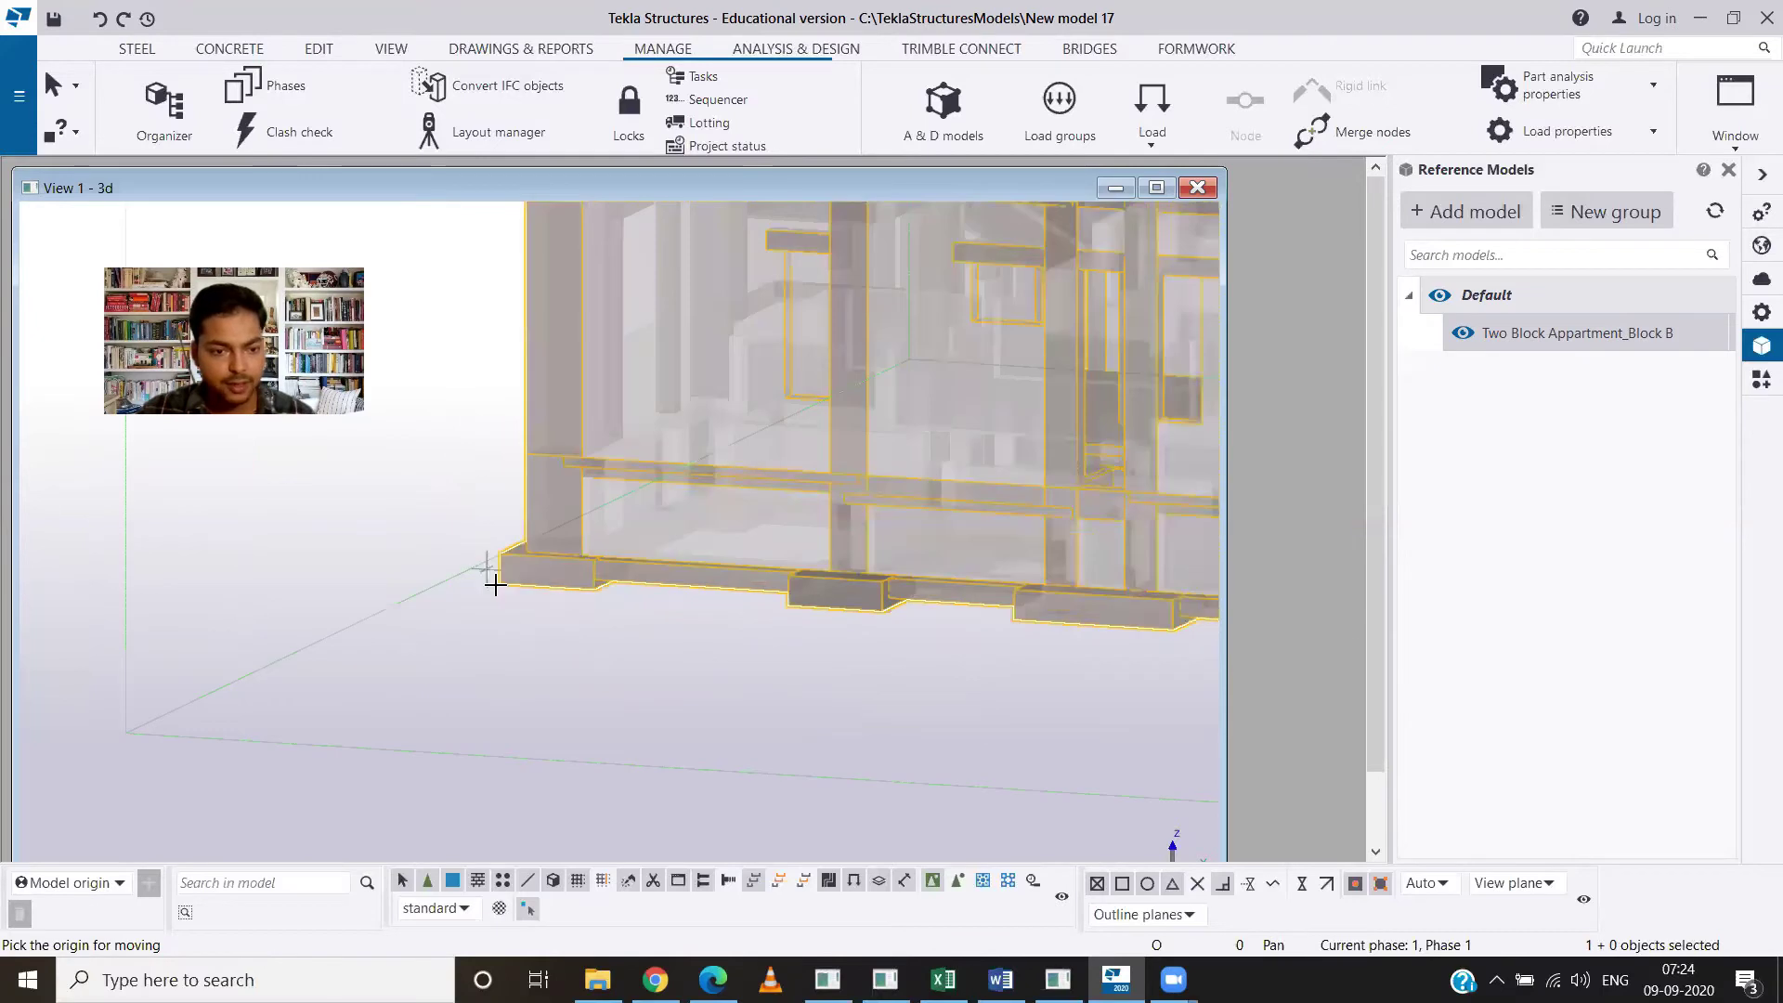
left_click(500, 586)
scroll(500, 585, "down", 3)
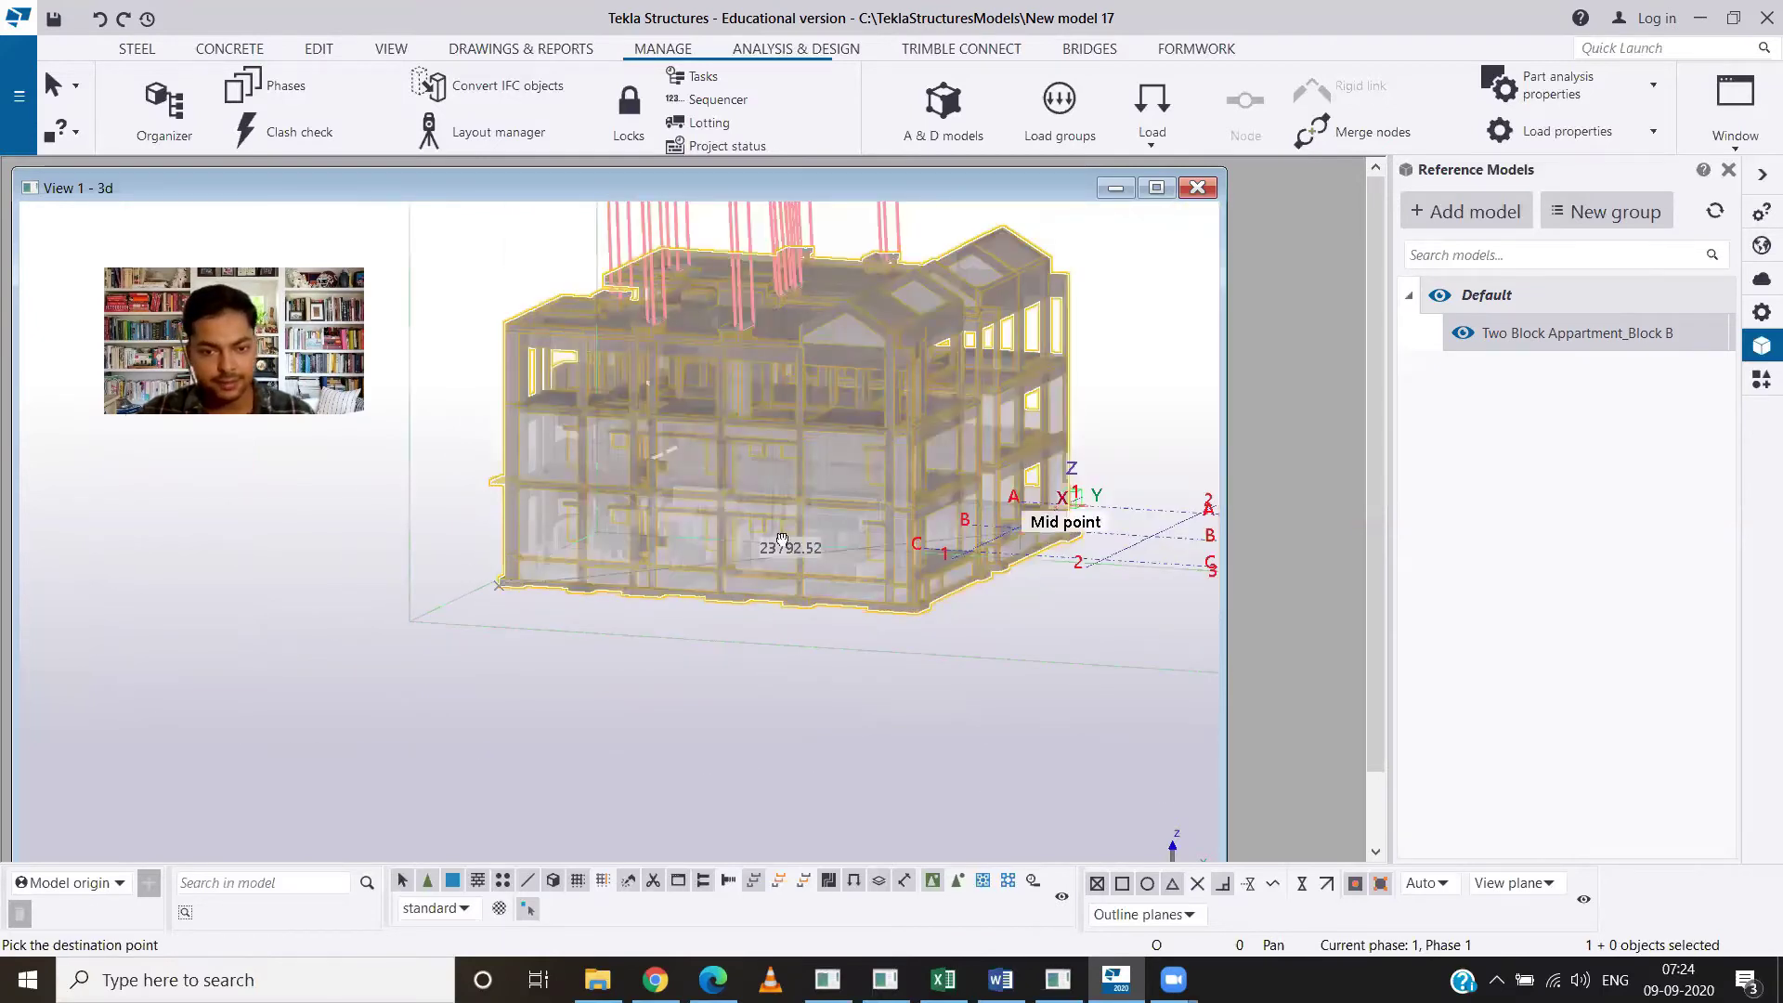
middle_click_drag(783, 538, 721, 524)
scroll(679, 565, "up", 1)
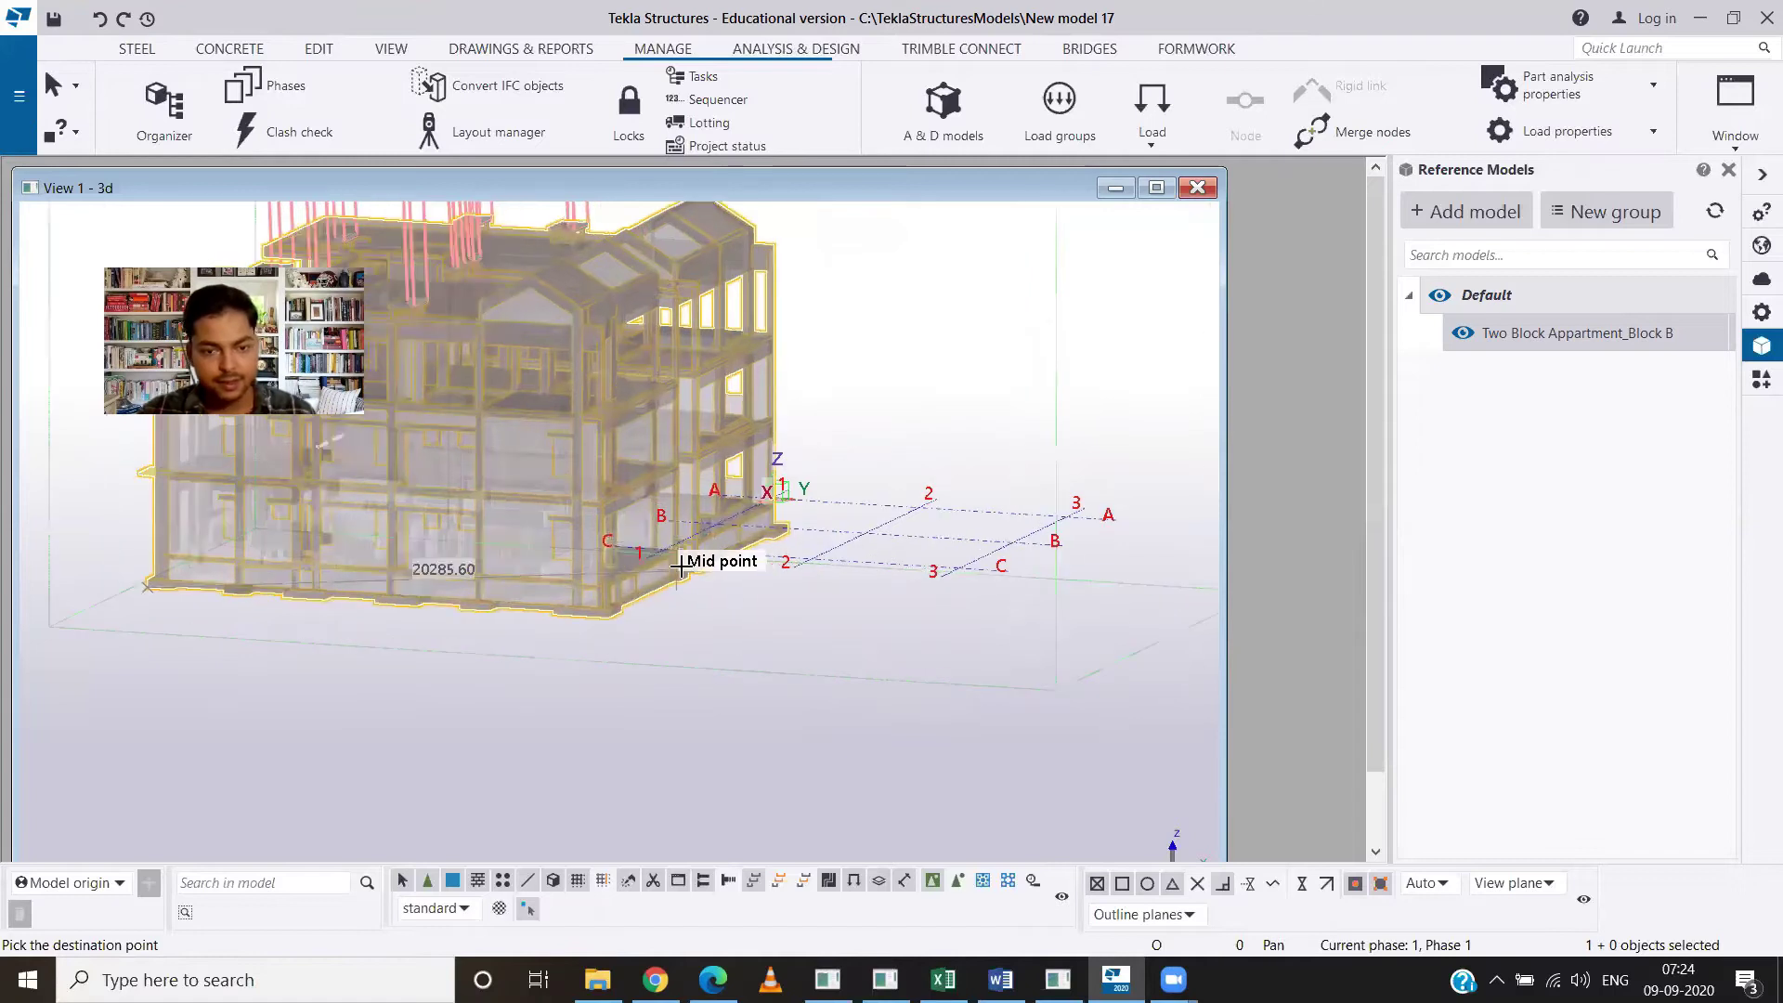
scroll(679, 564, "up", 2)
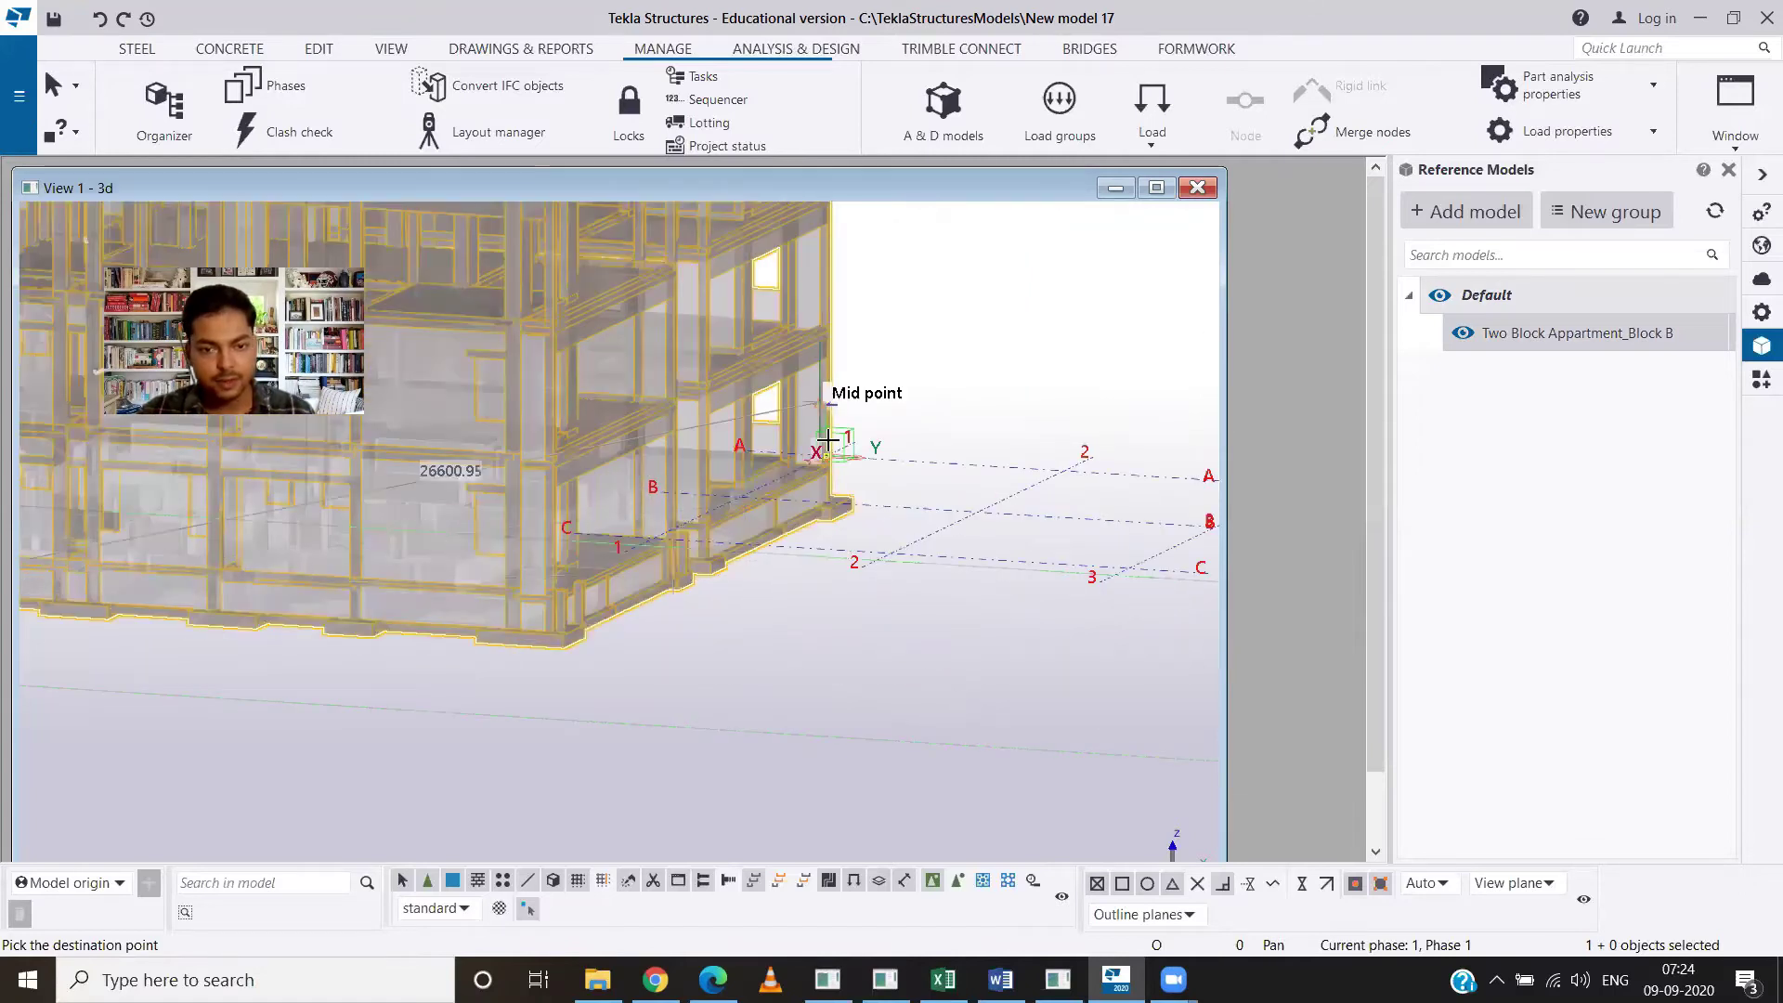
scroll(841, 457, "up", 2)
scroll(902, 492, "up", 2)
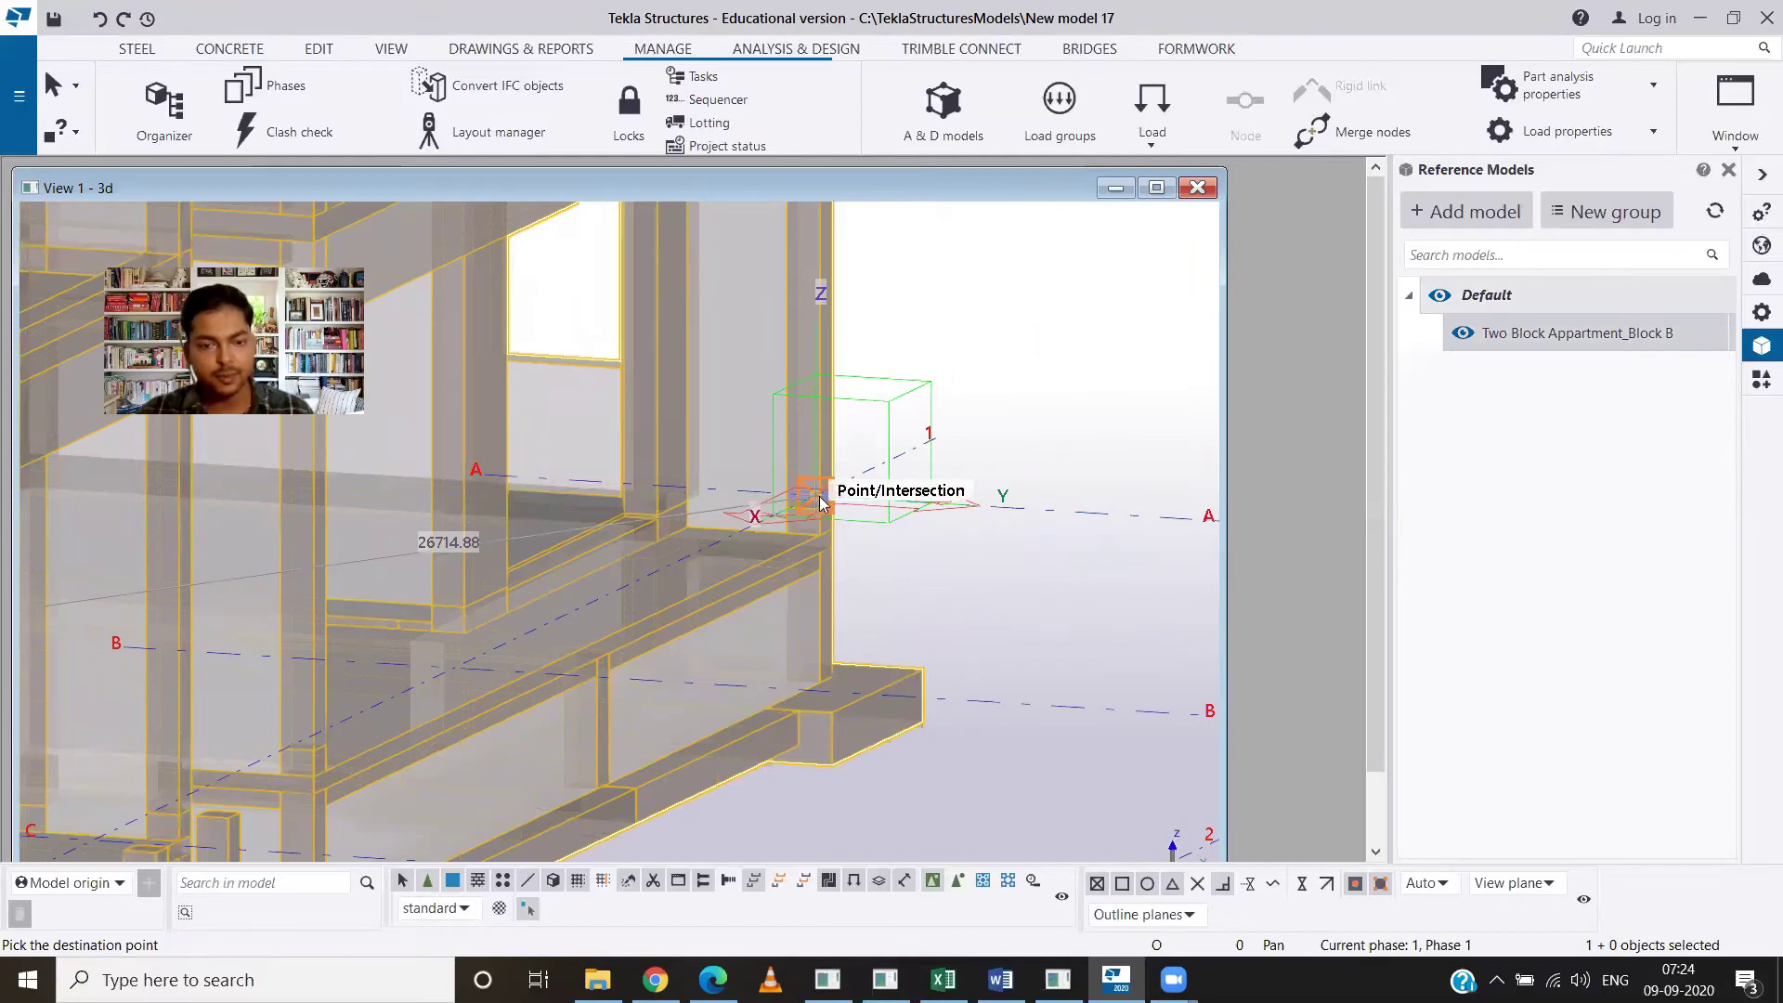
scroll(836, 508, "down", 5)
scroll(863, 515, "down", 3)
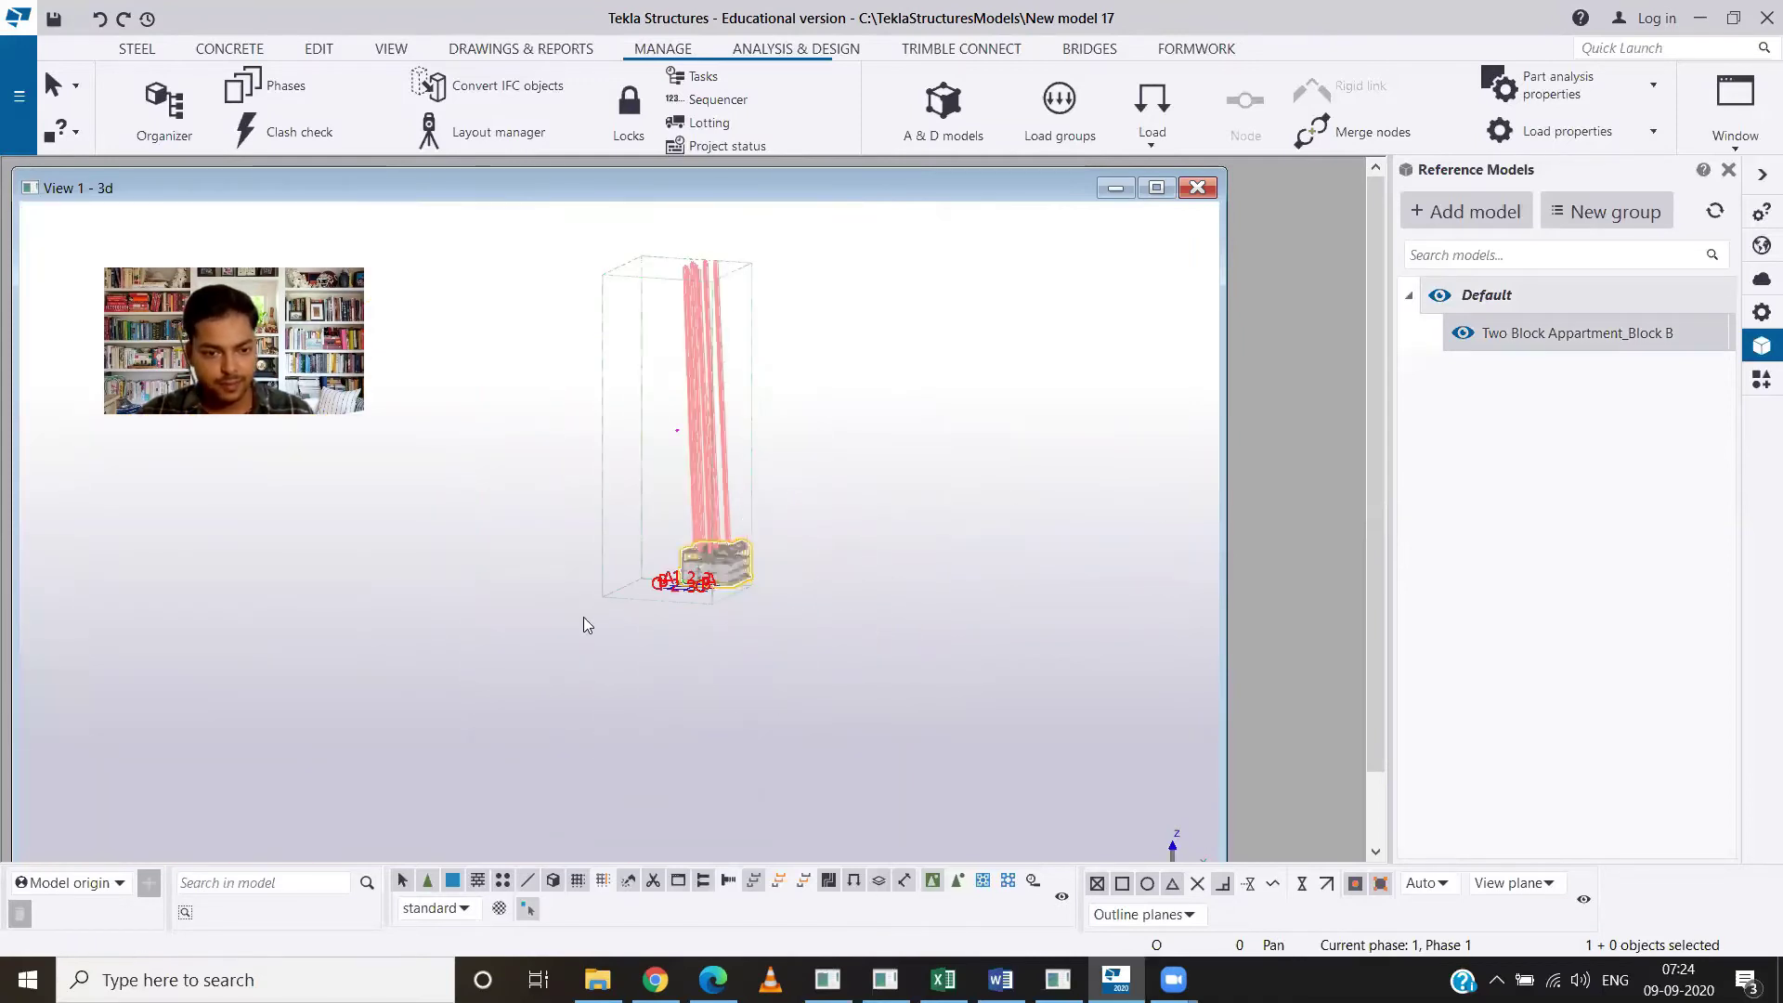
scroll(799, 590, "up", 2)
scroll(780, 572, "up", 2)
scroll(621, 518, "up", 2)
scroll(618, 542, "up", 2)
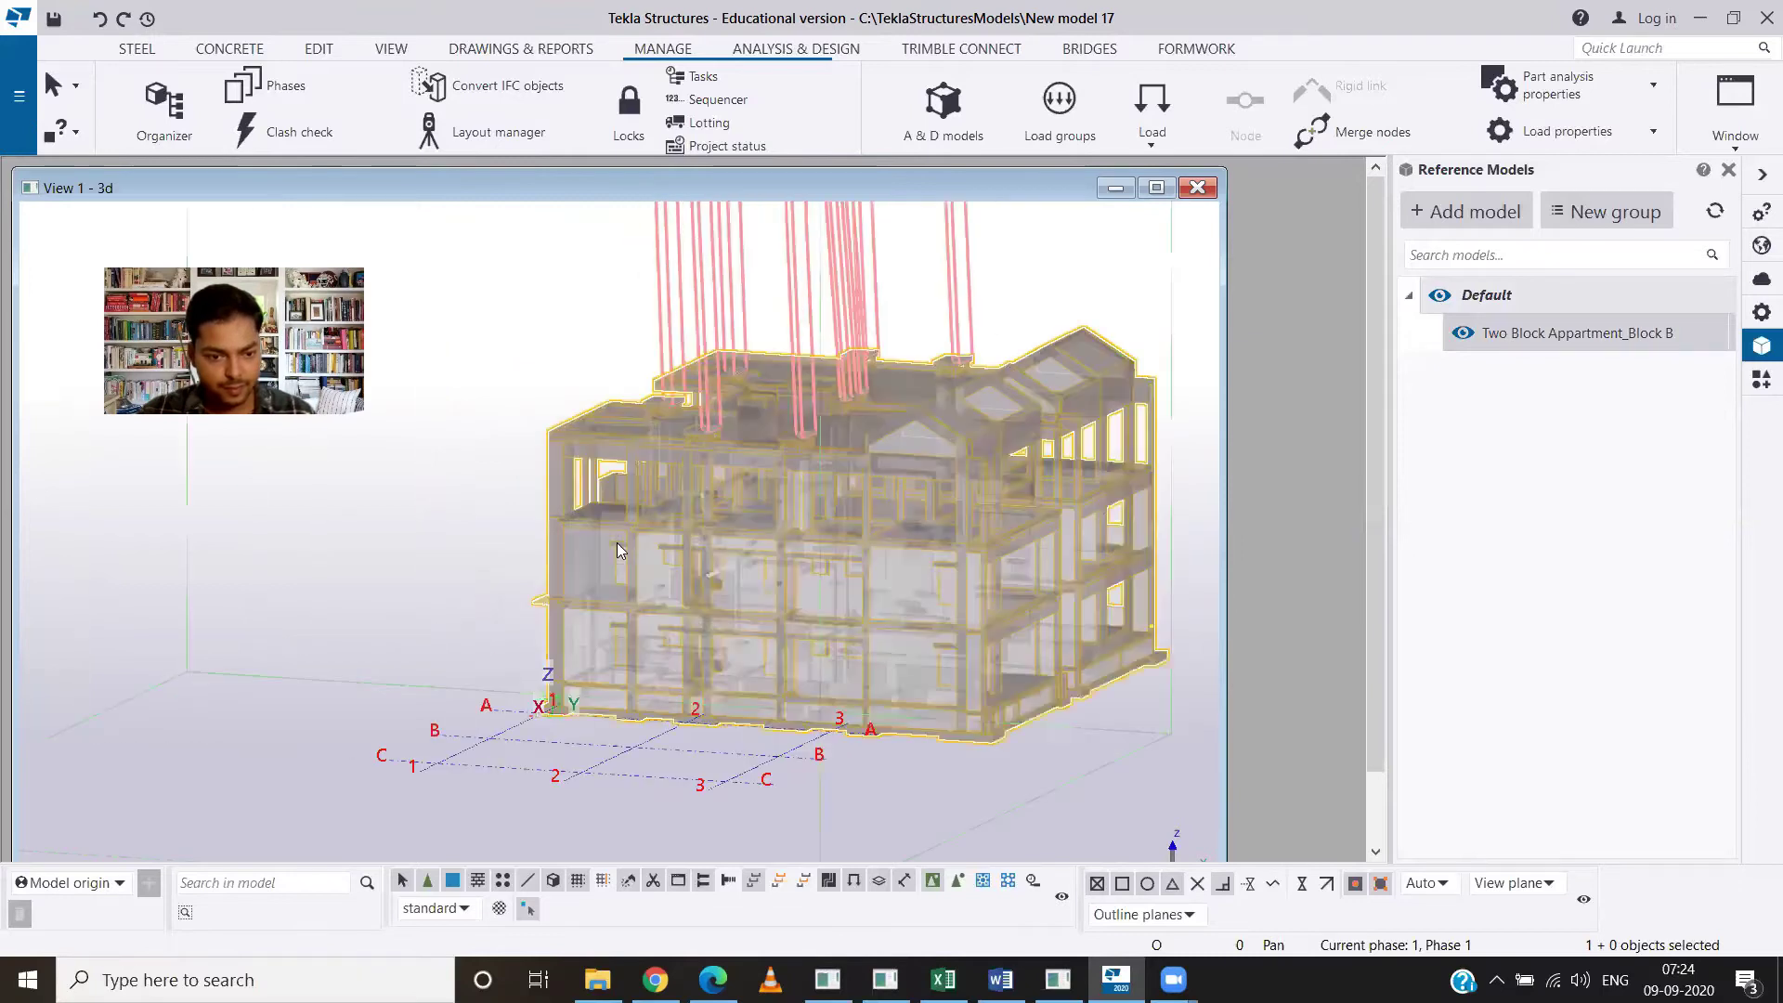
scroll(618, 542, "up", 2)
middle_click_drag(639, 605, 636, 323)
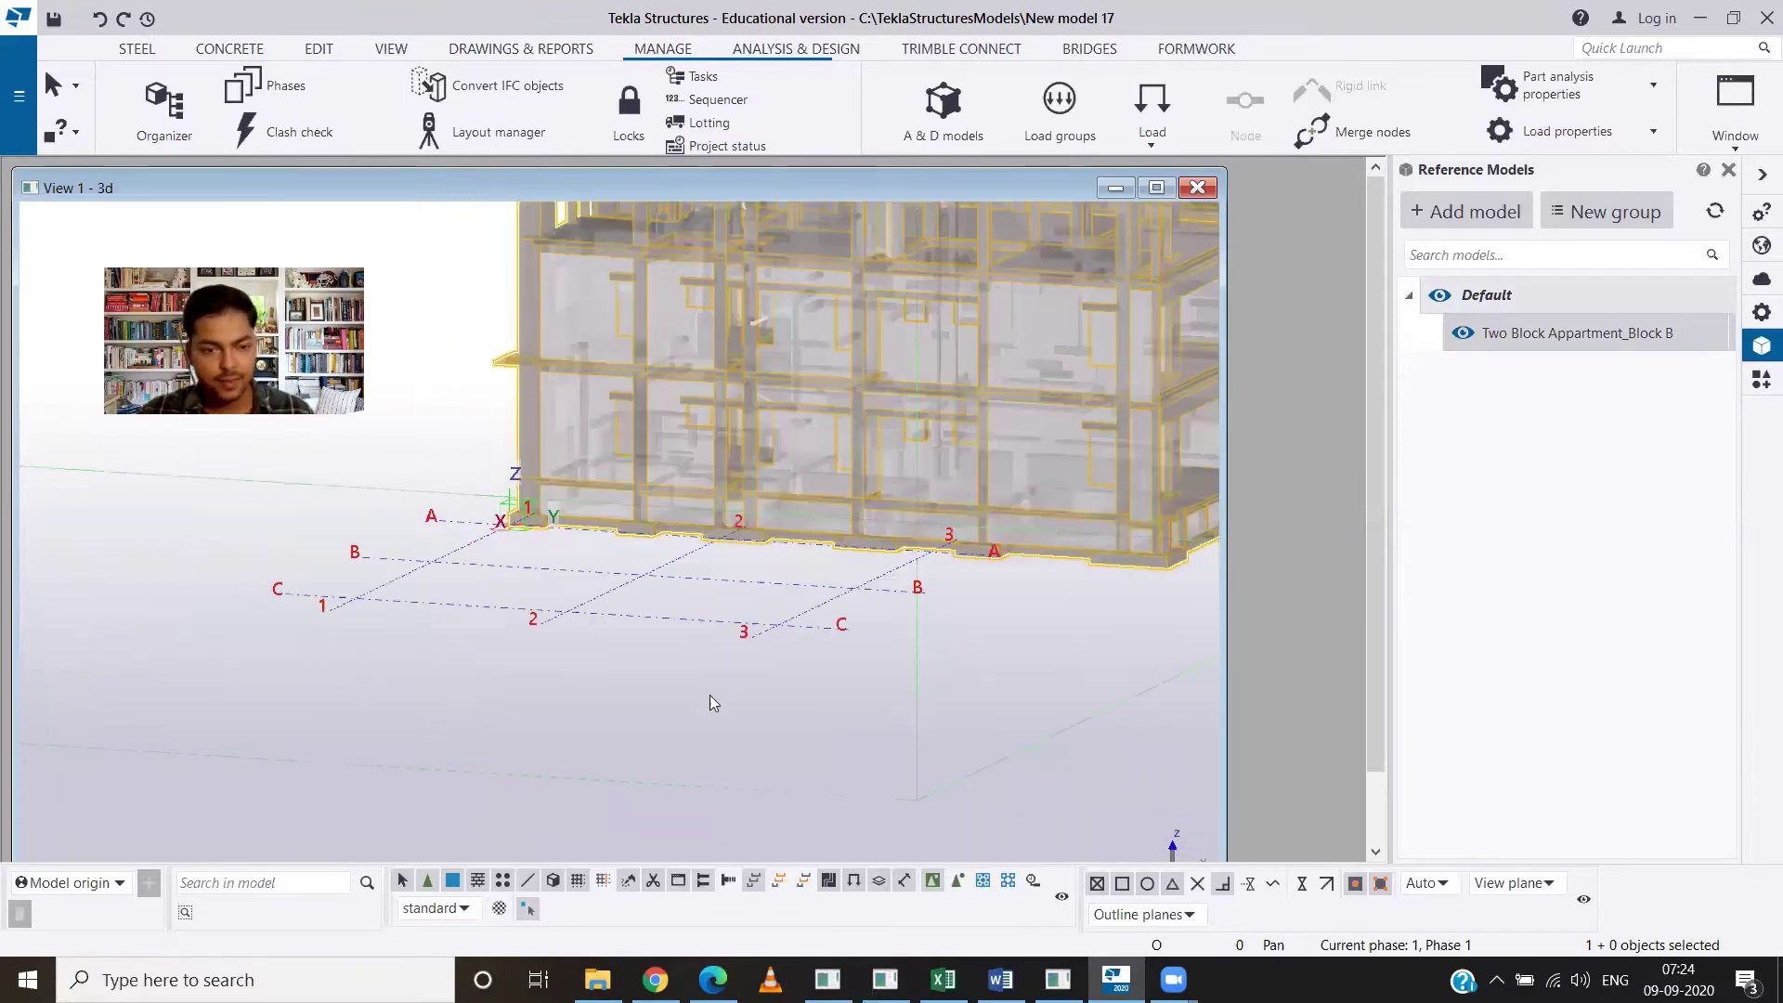
Check the grid origin, then move the building's corner onto the A-1 grid intersection.
left_click(795, 626)
scroll(1373, 717, "up", 2)
scroll(1400, 712, "up", 5)
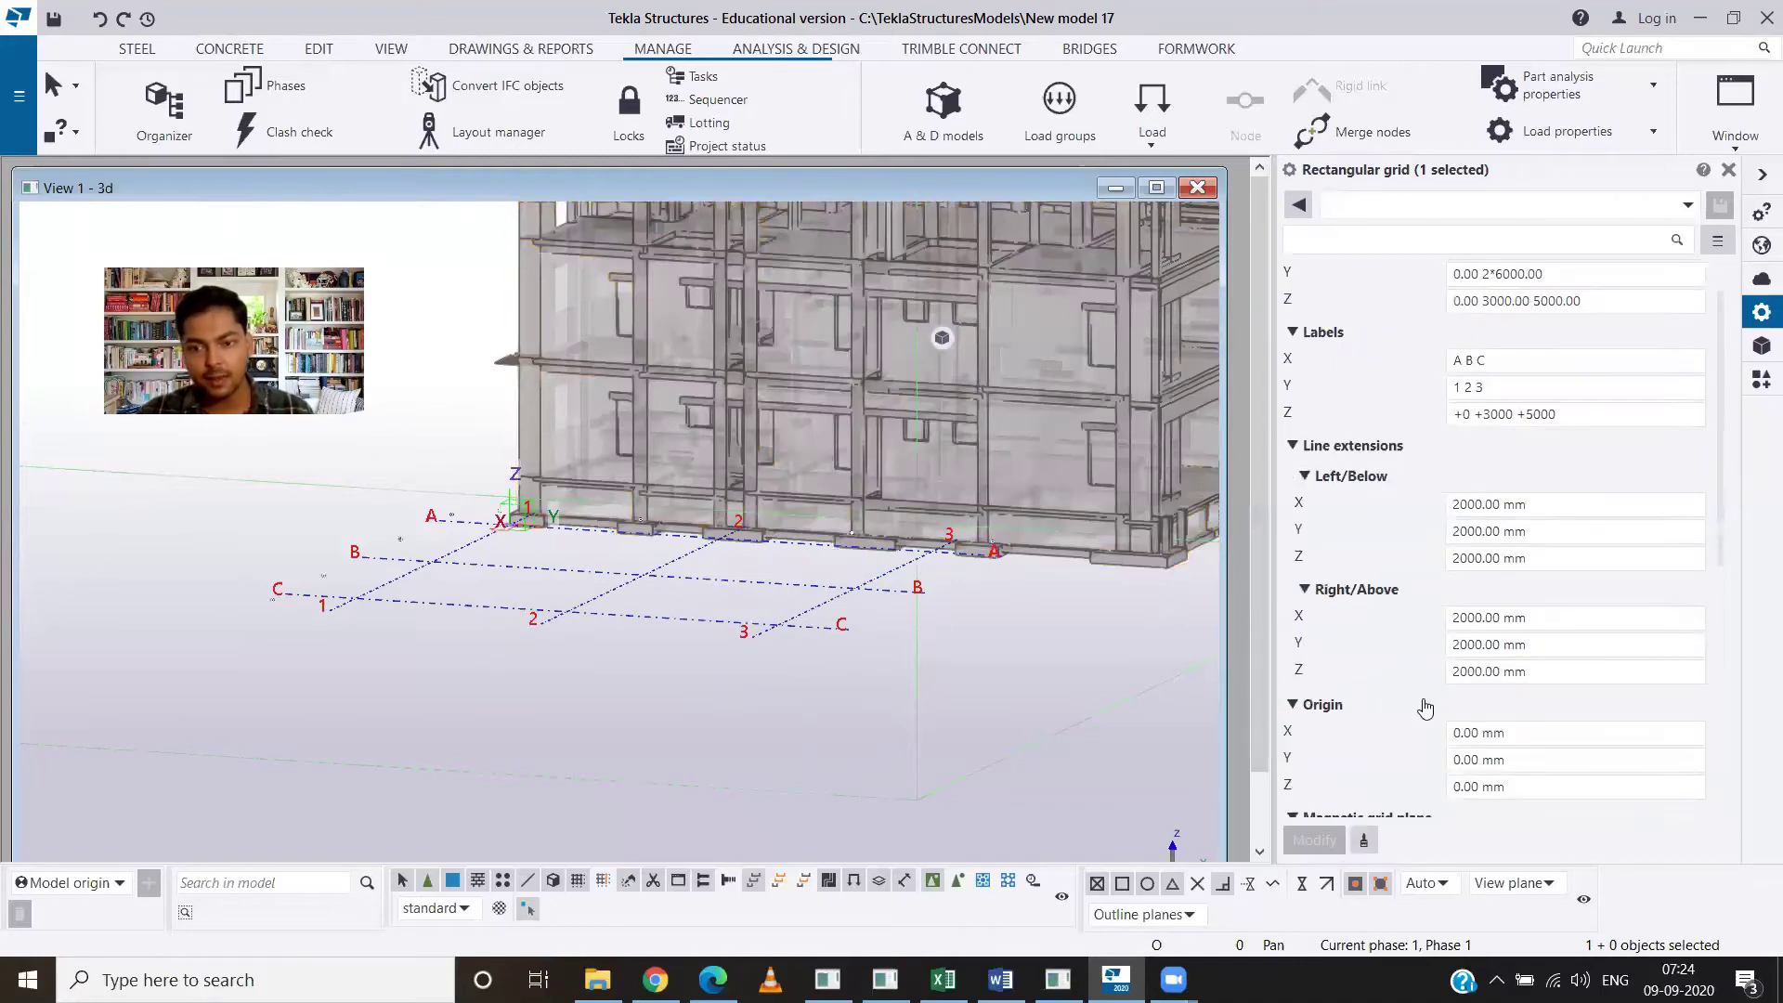
scroll(1428, 707, "up", 1)
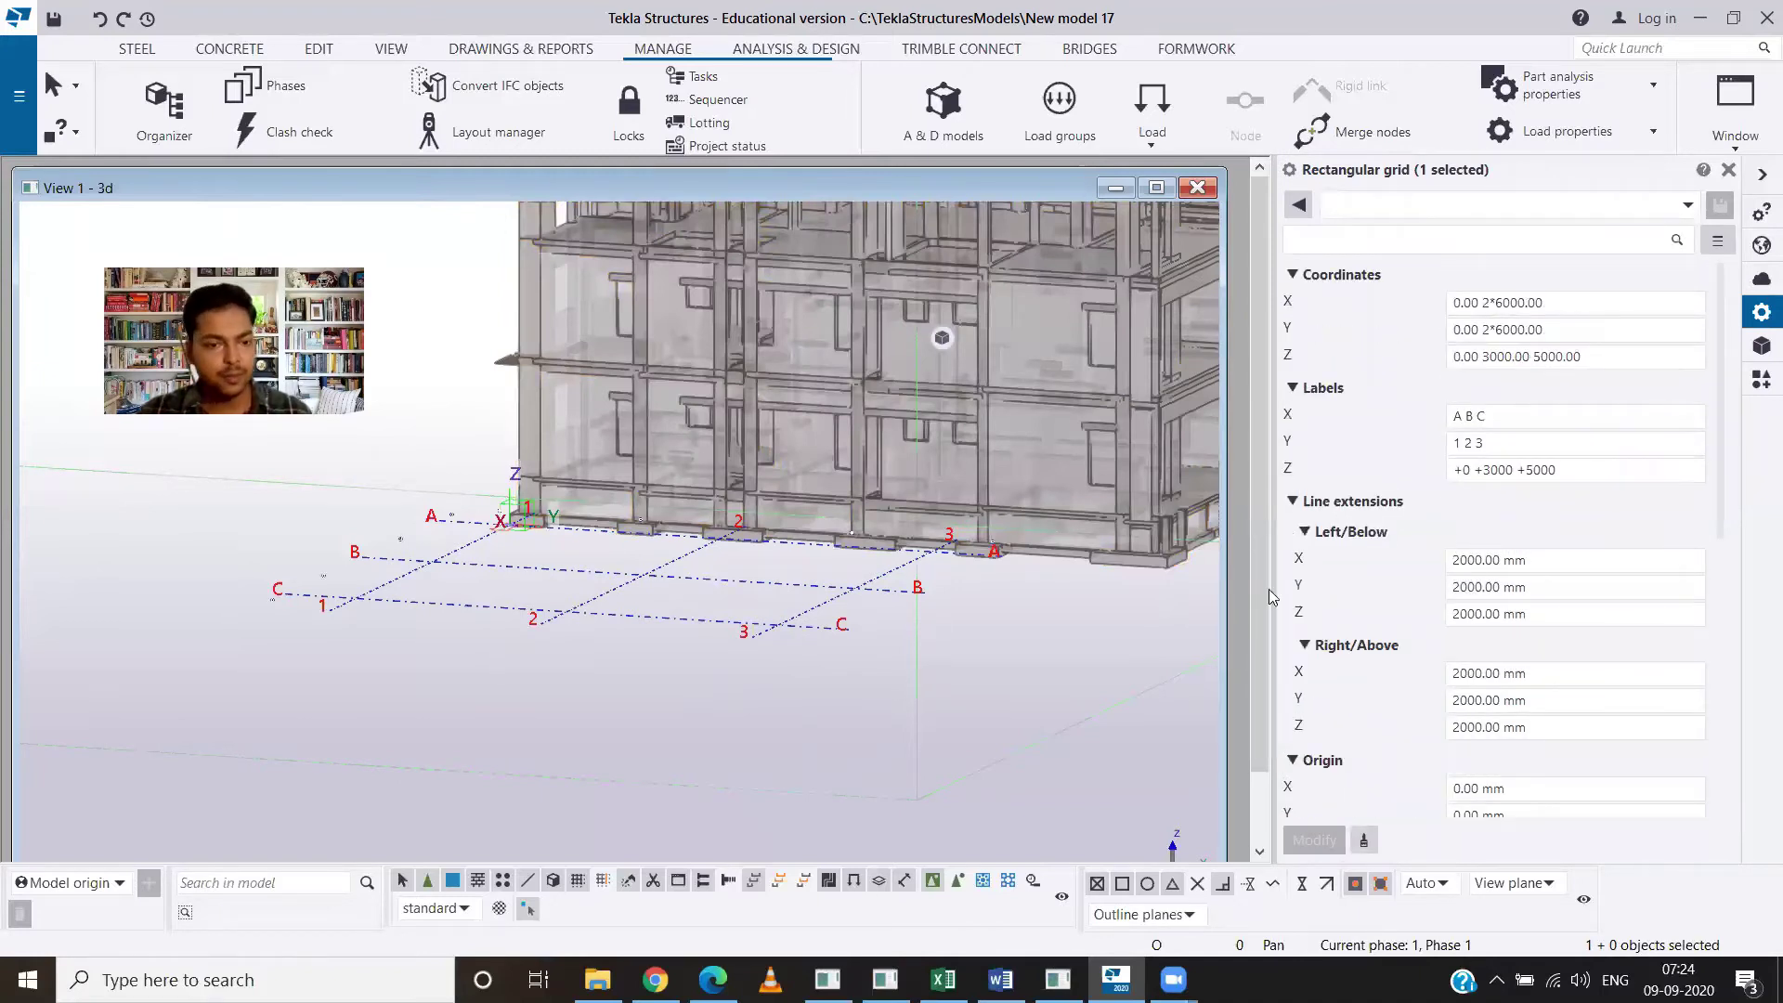
scroll(570, 664, "down", 2)
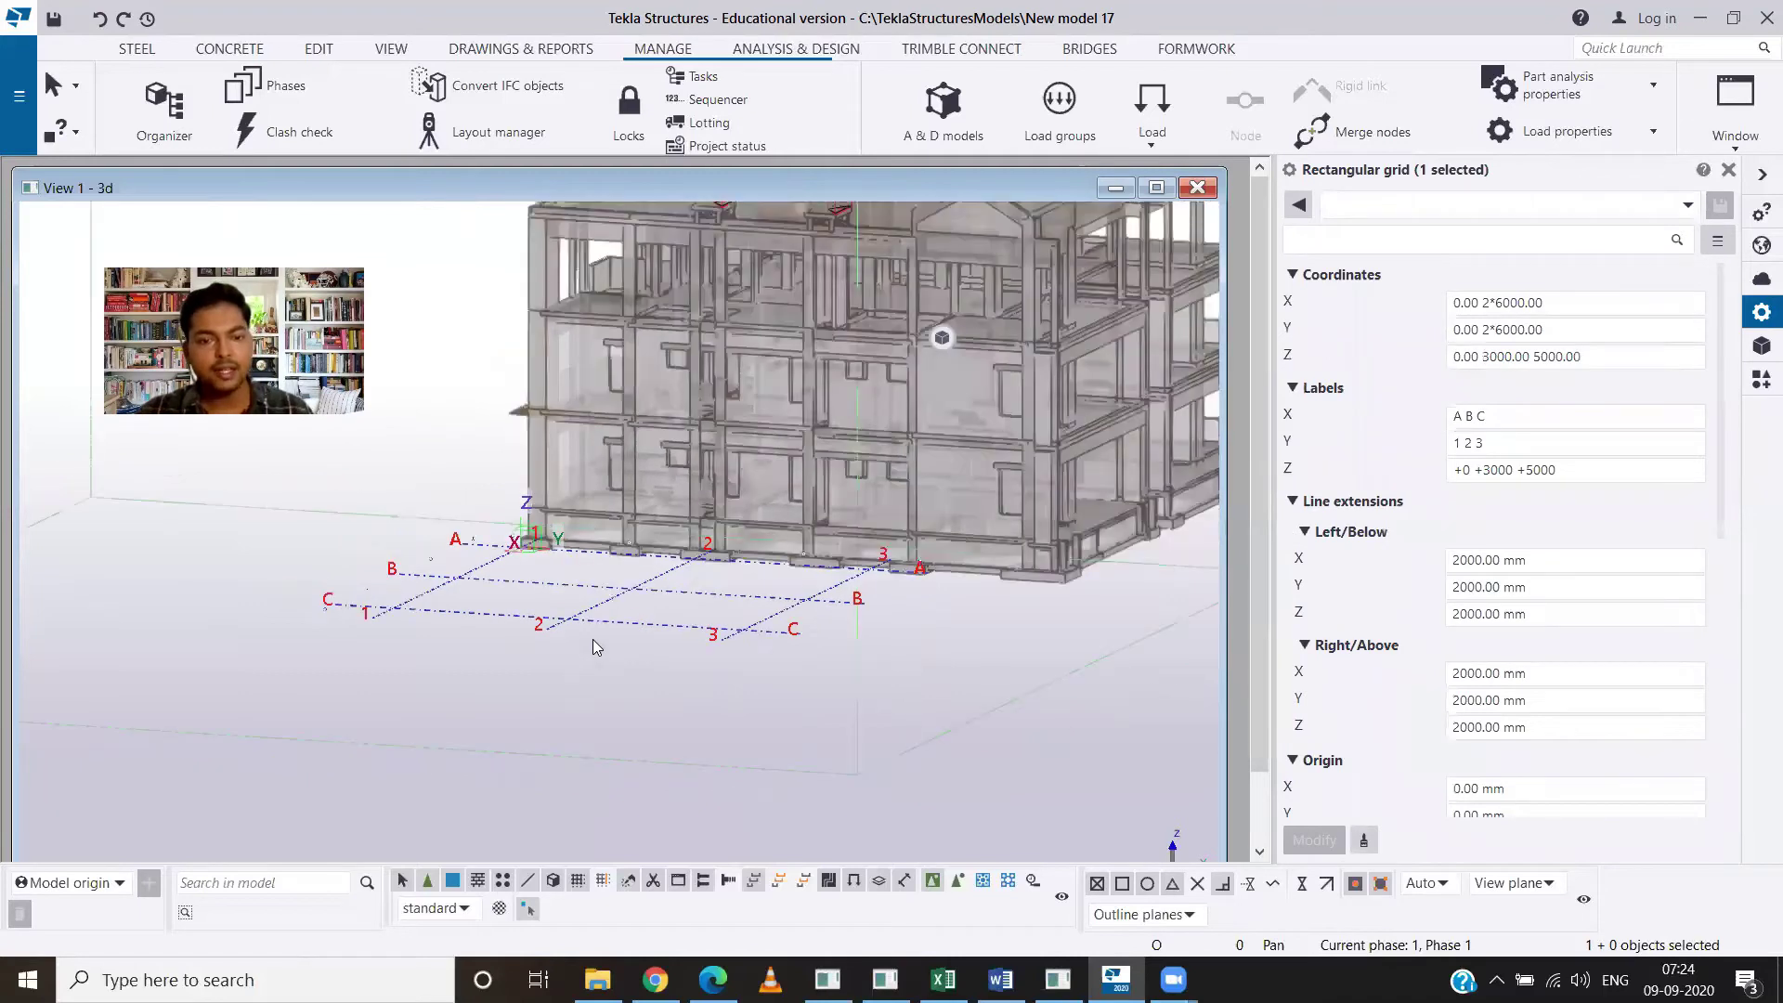
scroll(592, 639, "down", 3)
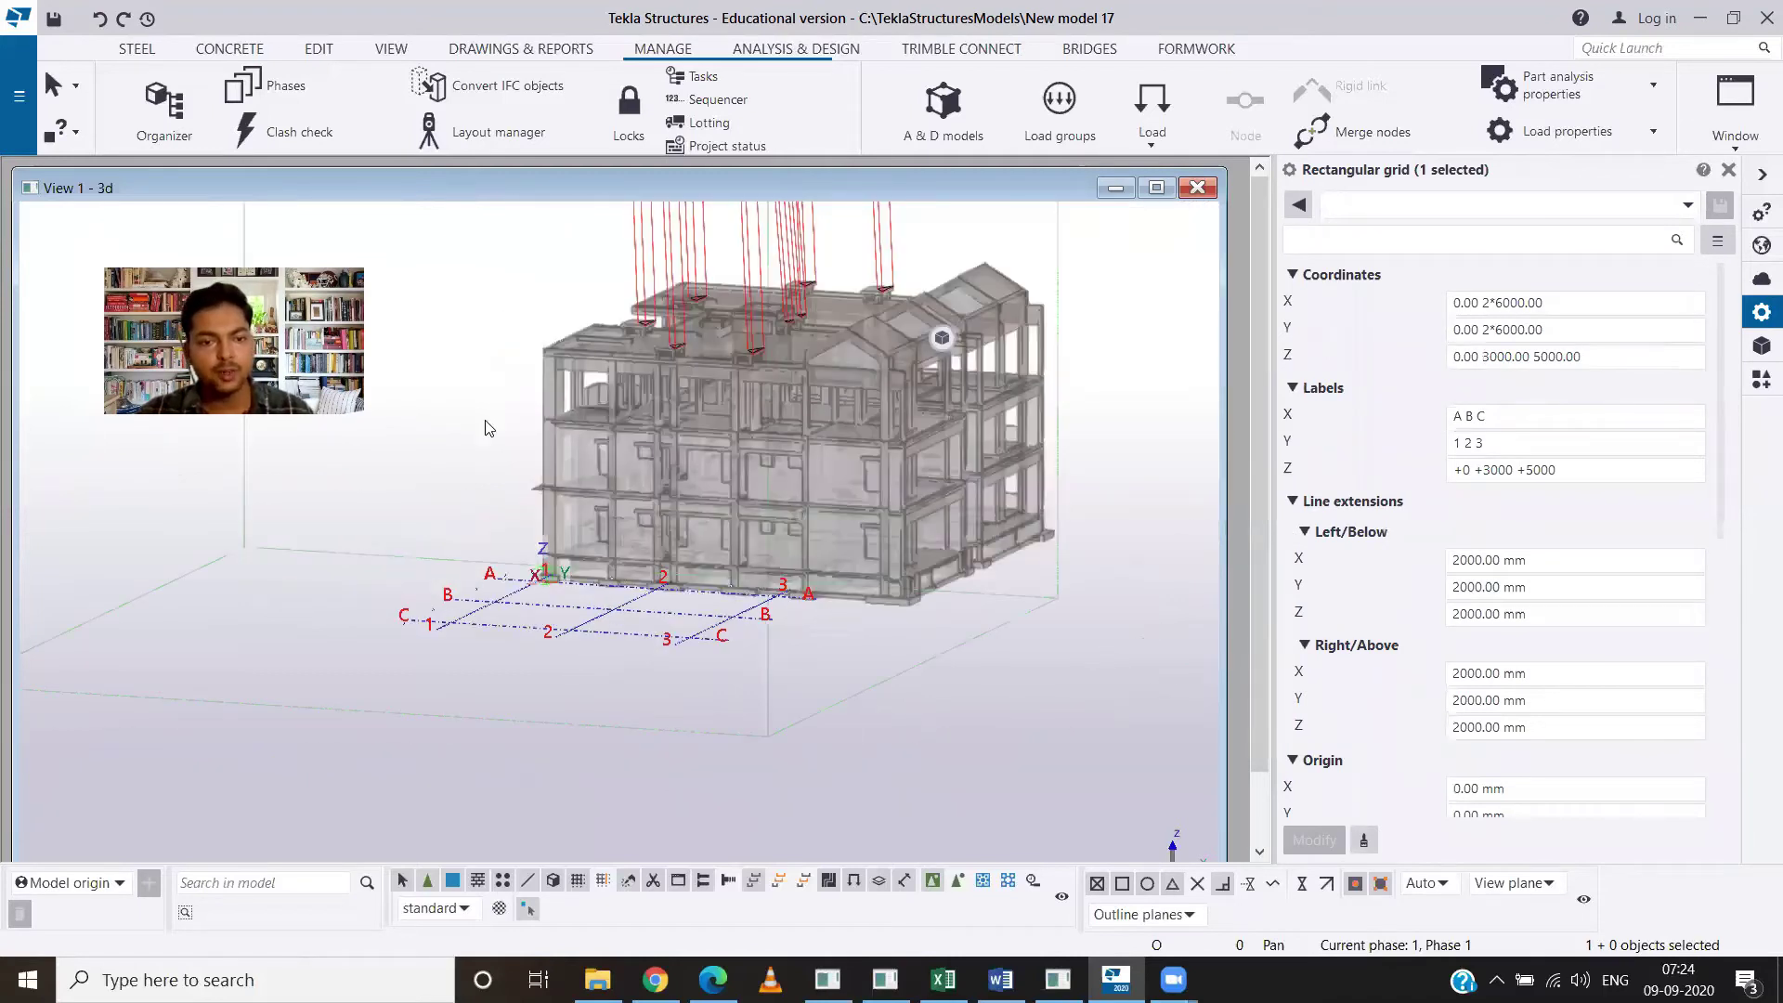
left_click_drag(447, 218, 1135, 642)
right_click(834, 599)
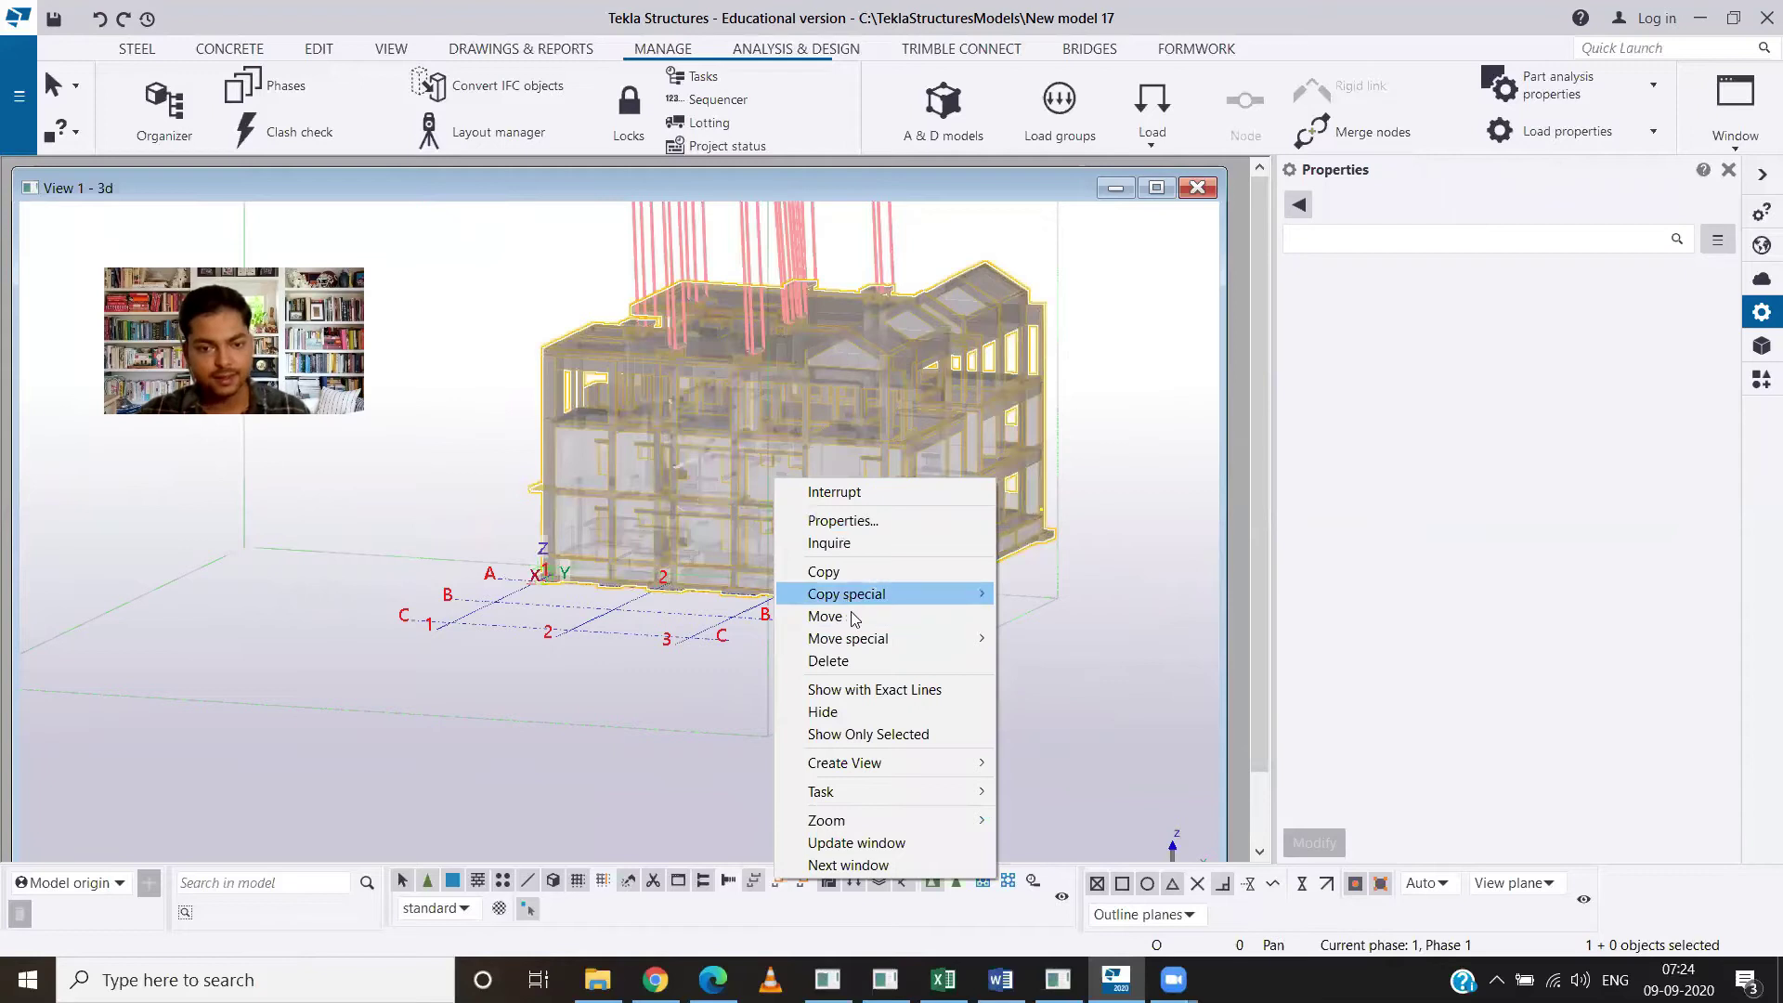
left_click(836, 616)
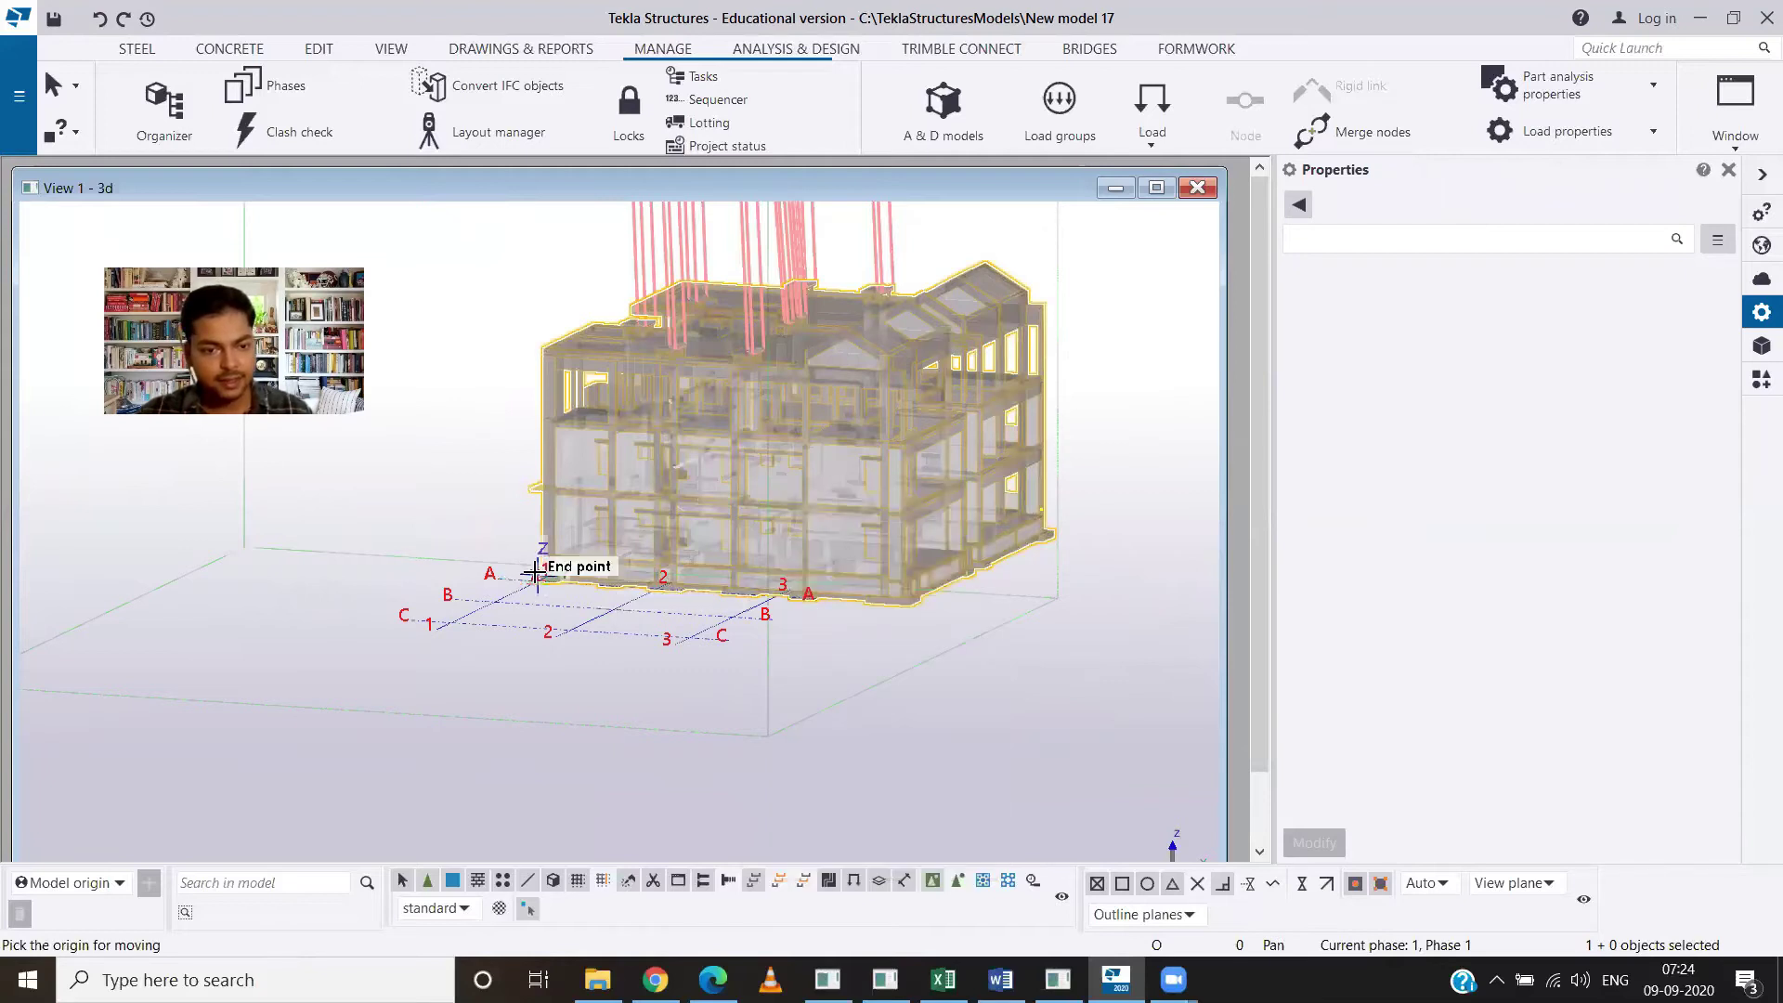
scroll(538, 566, "up", 3)
scroll(538, 569, "up", 2)
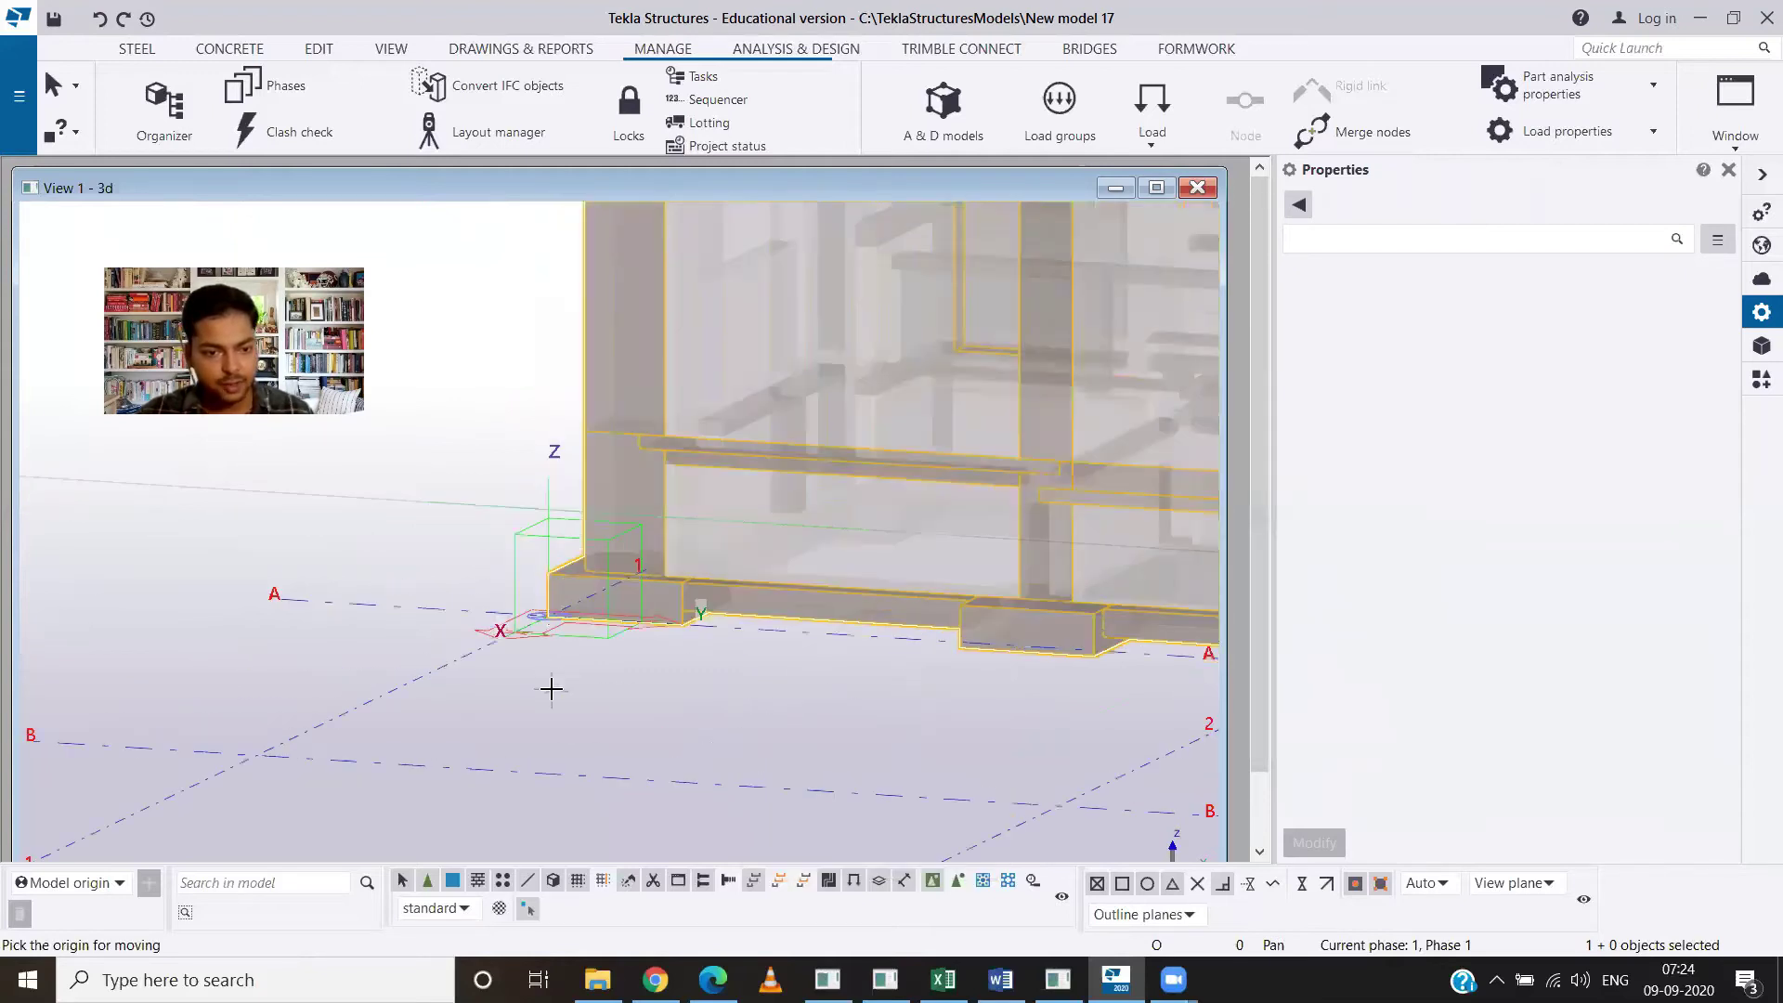
left_click(544, 609)
scroll(548, 605, "down", 4)
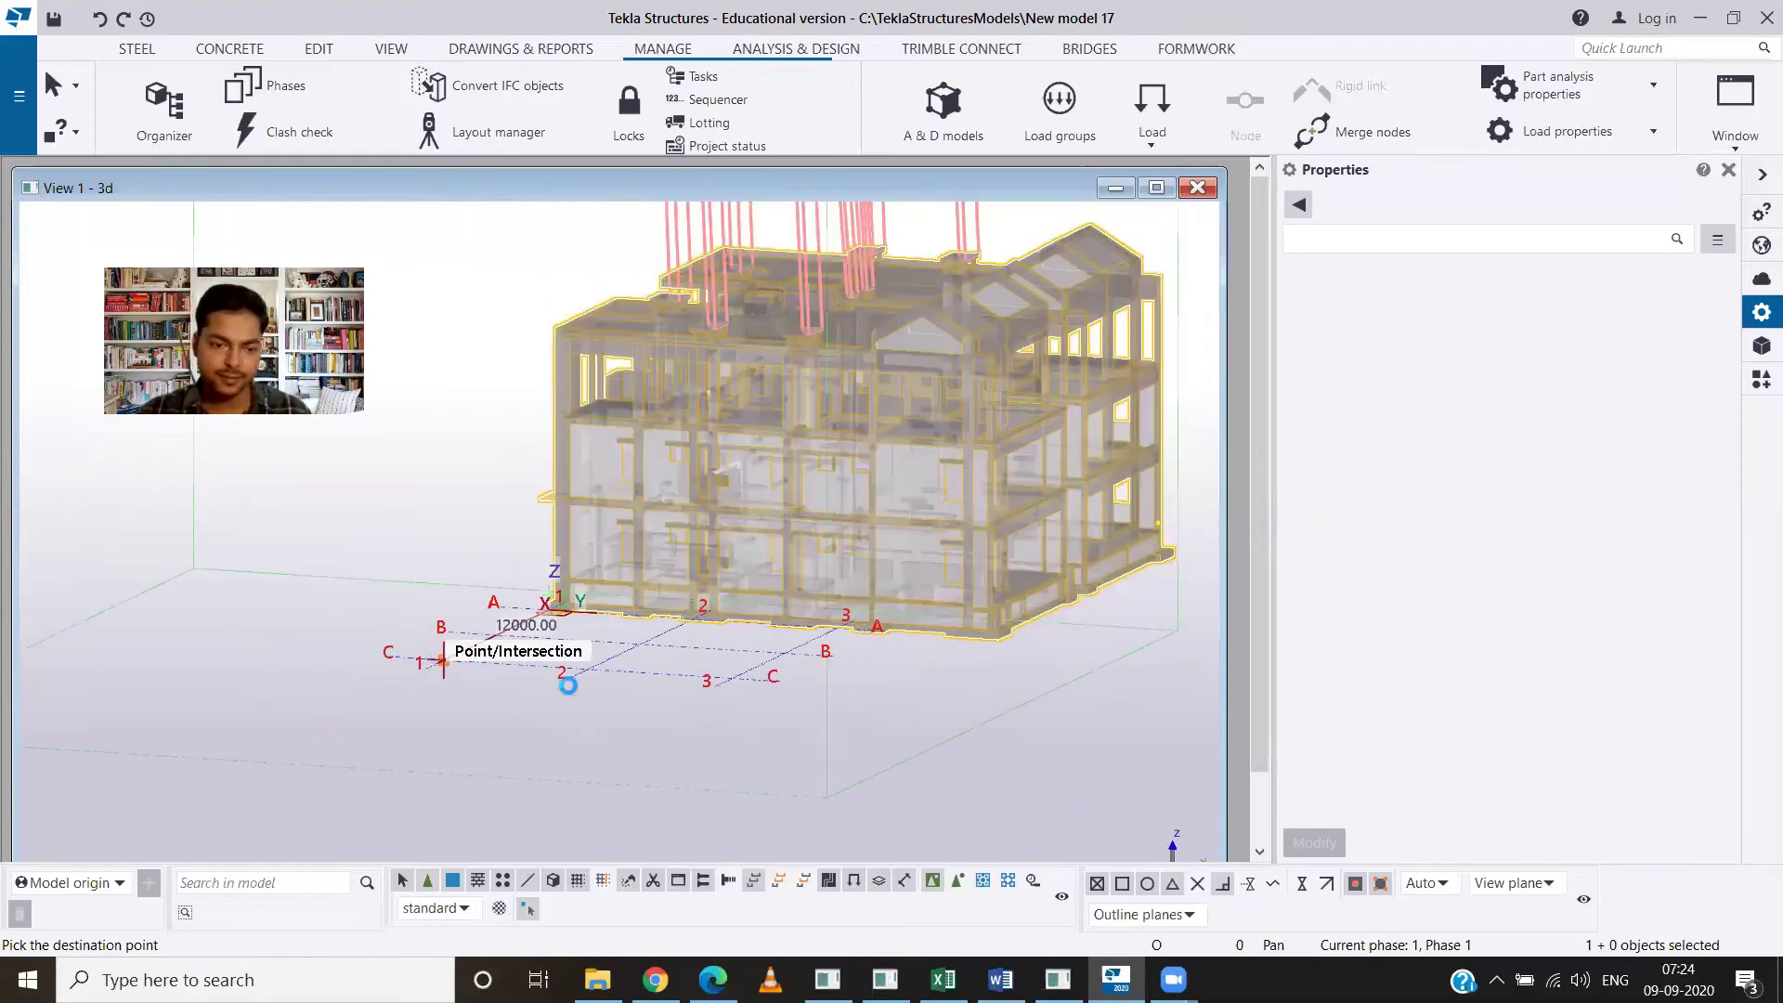
left_click(680, 715)
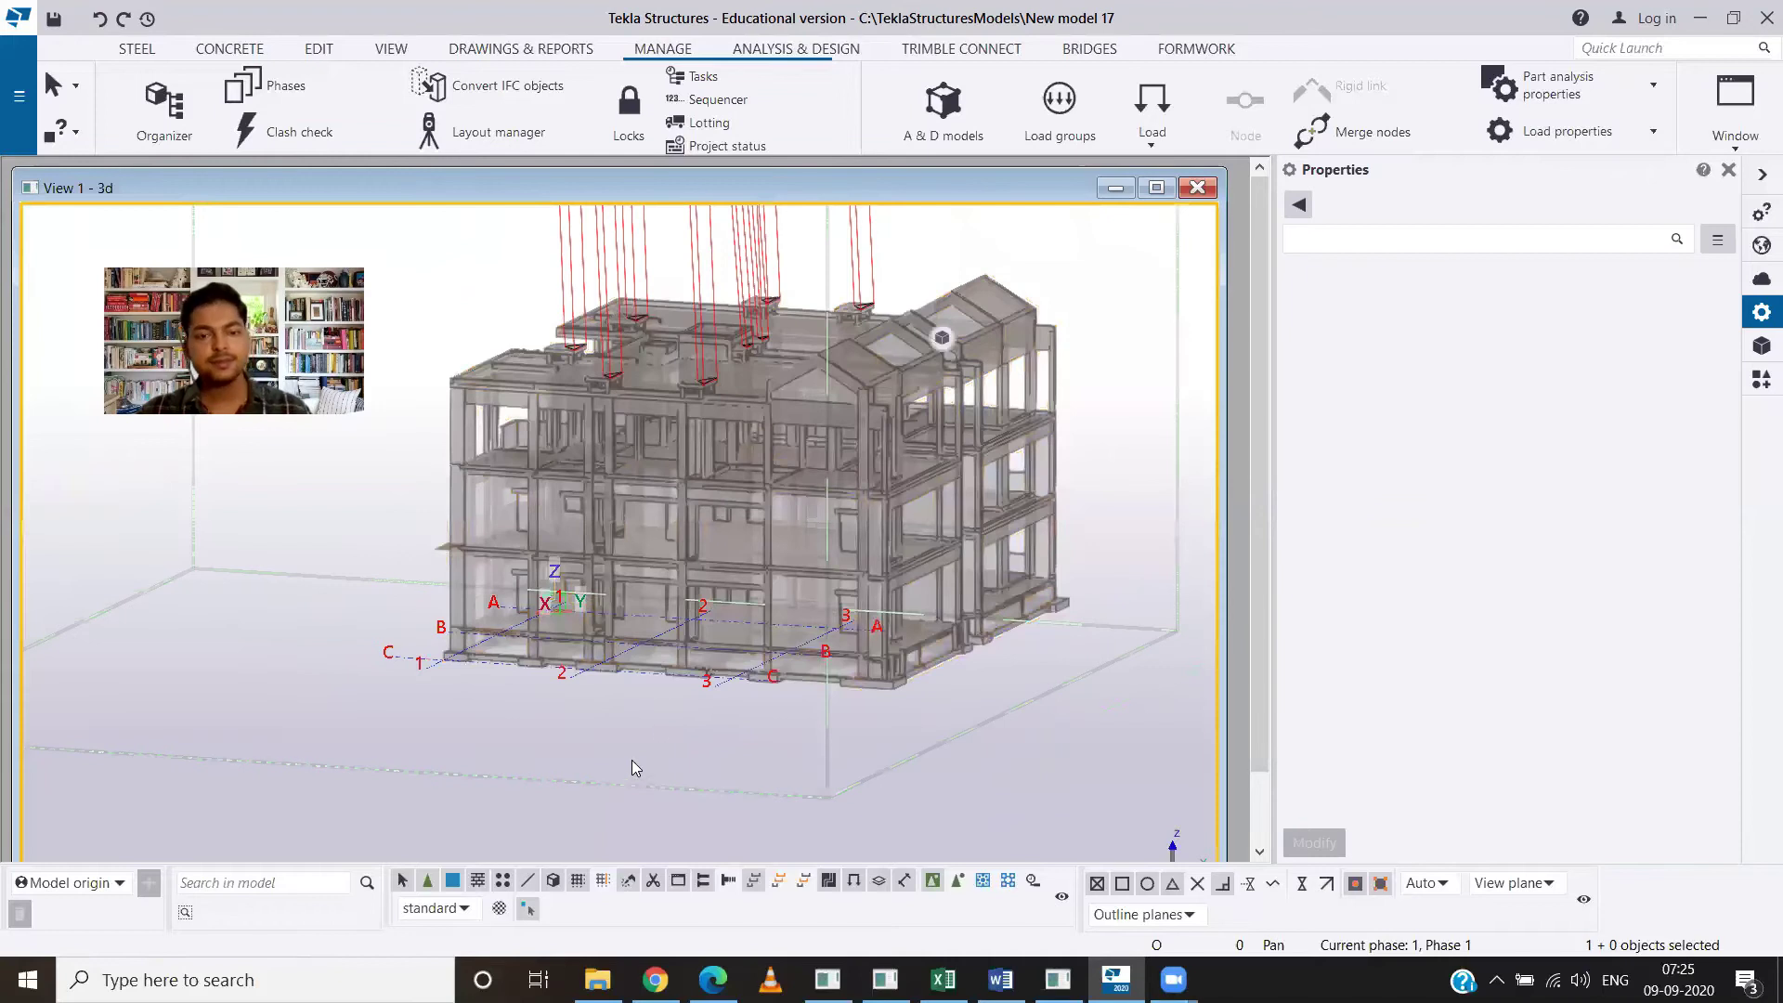
scroll(936, 703, "down", 2)
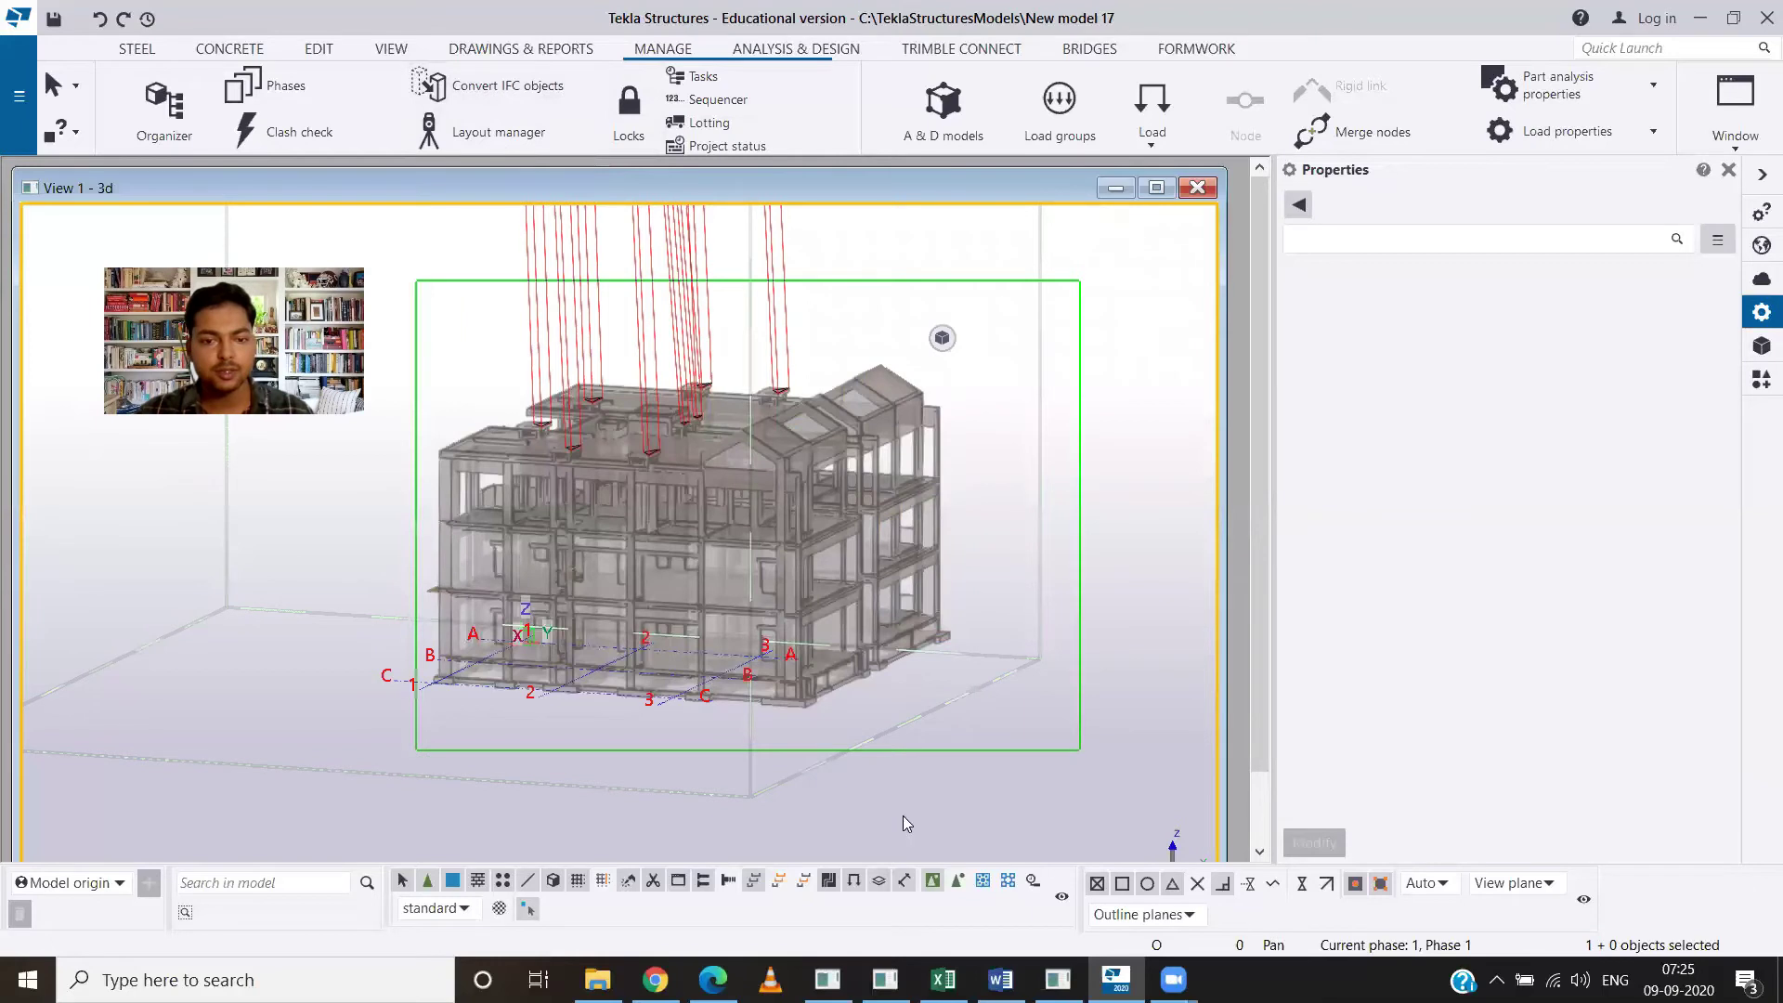
Select the entire reference model and run Convert IFC objects.
left_click_drag(415, 289, 1082, 772)
left_click(488, 97)
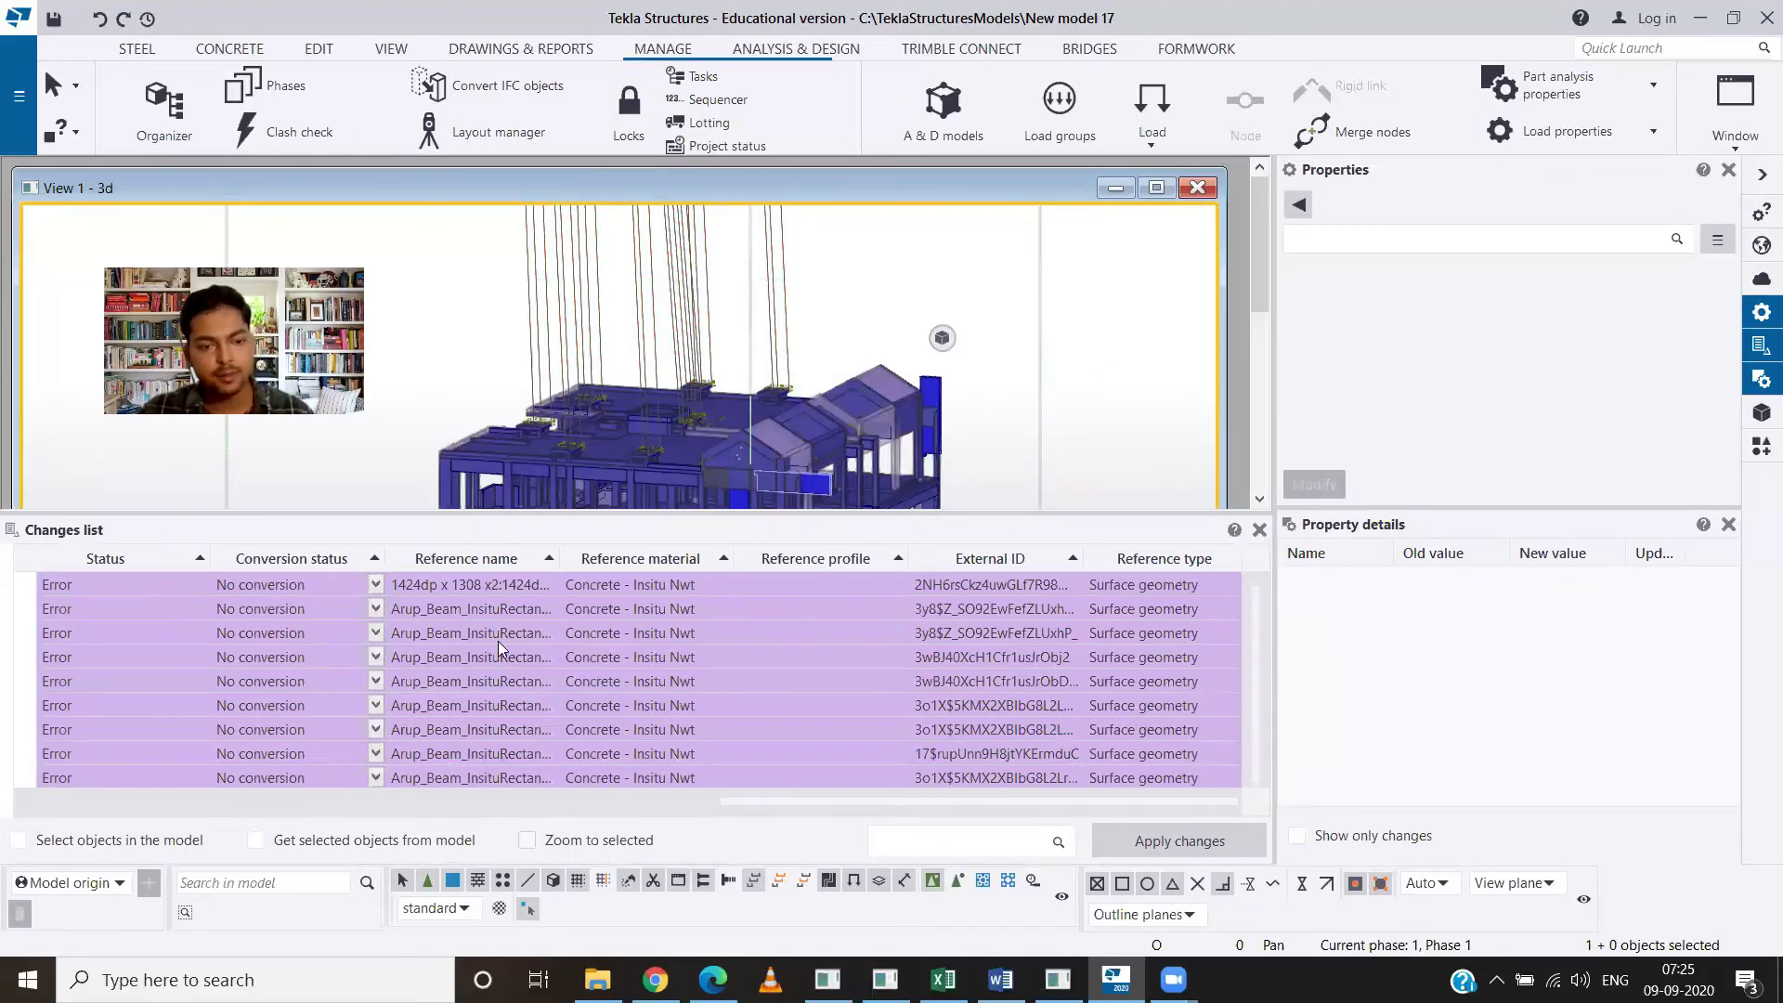
scroll(497, 651, "down", 2)
scroll(498, 651, "down", 2)
scroll(498, 652, "down", 1)
scroll(498, 651, "down", 2)
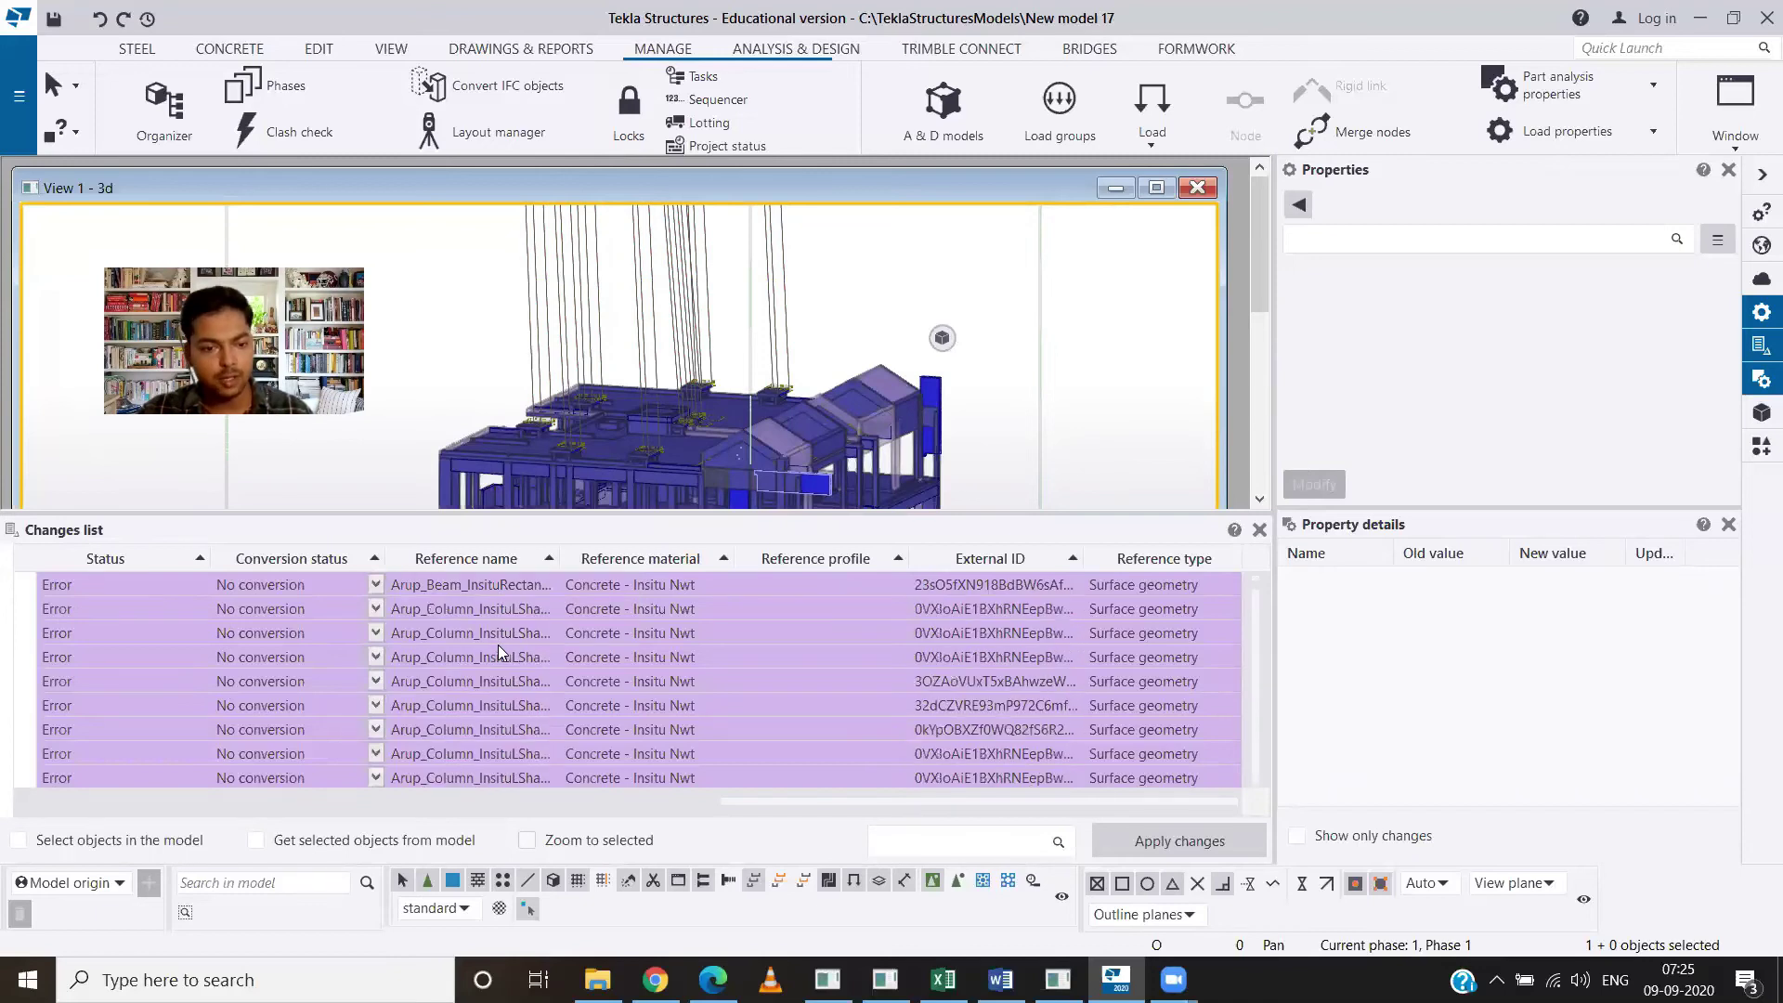
scroll(498, 650, "down", 2)
scroll(497, 651, "down", 1)
scroll(498, 650, "down", 2)
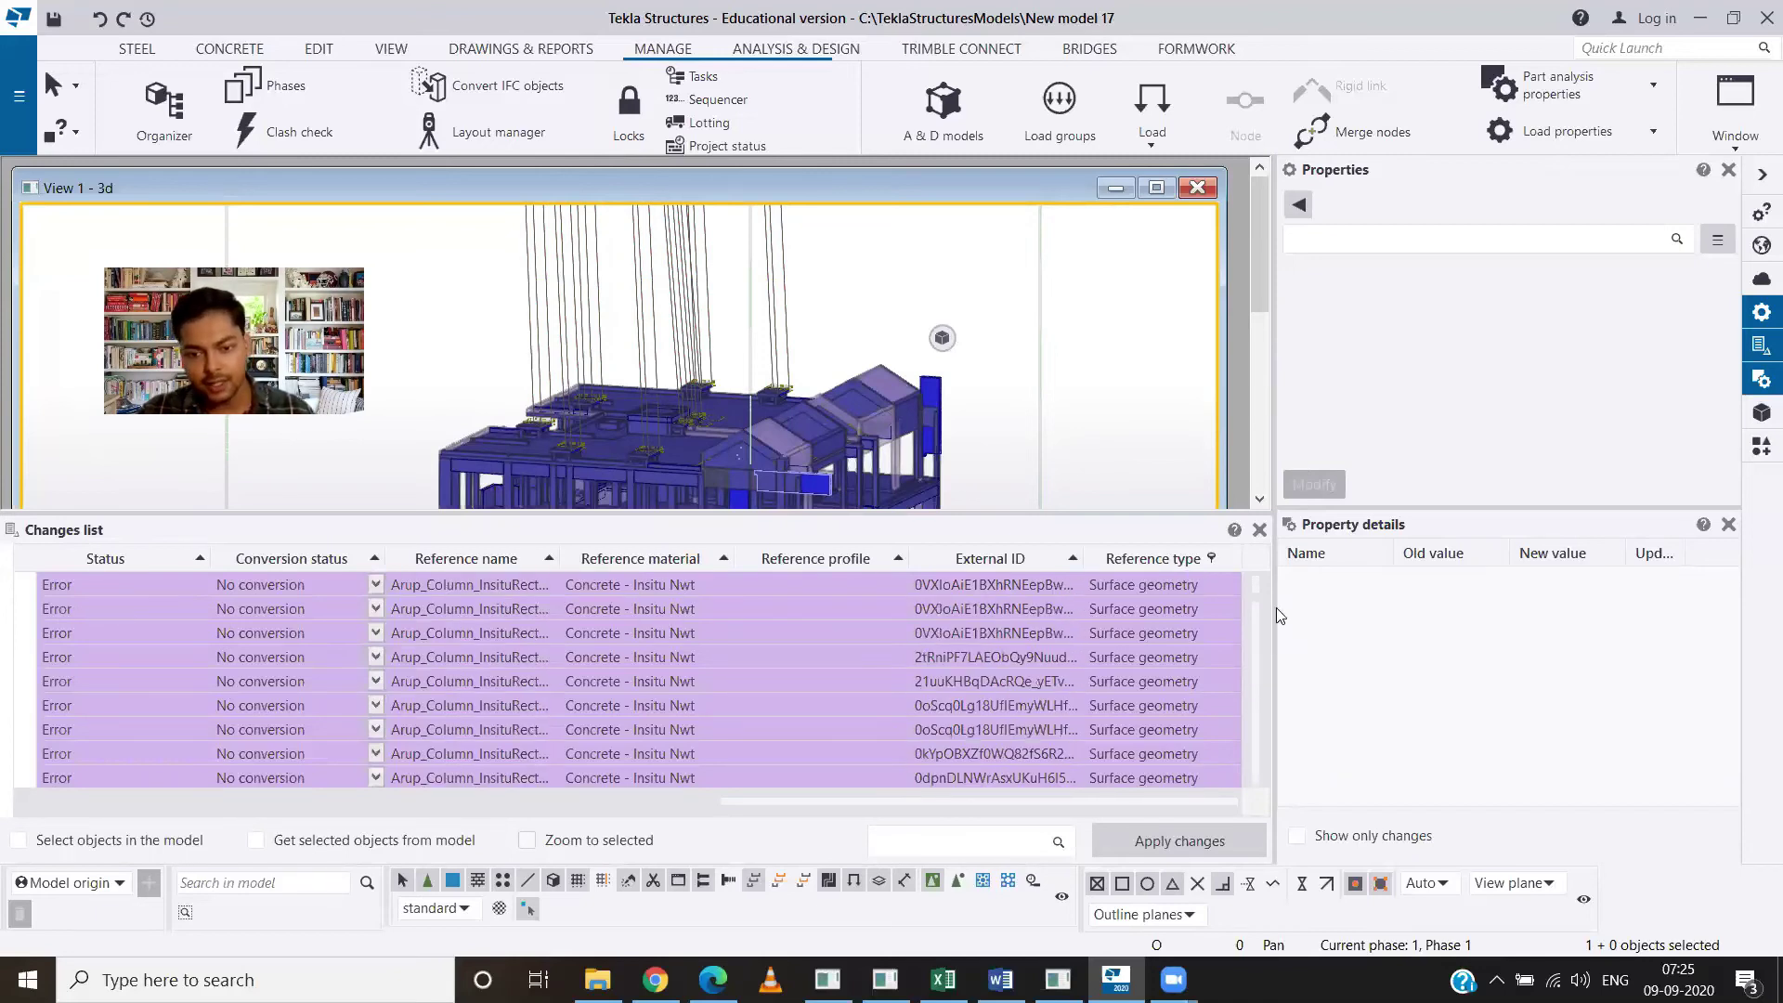
left_click_drag(1260, 601, 1257, 760)
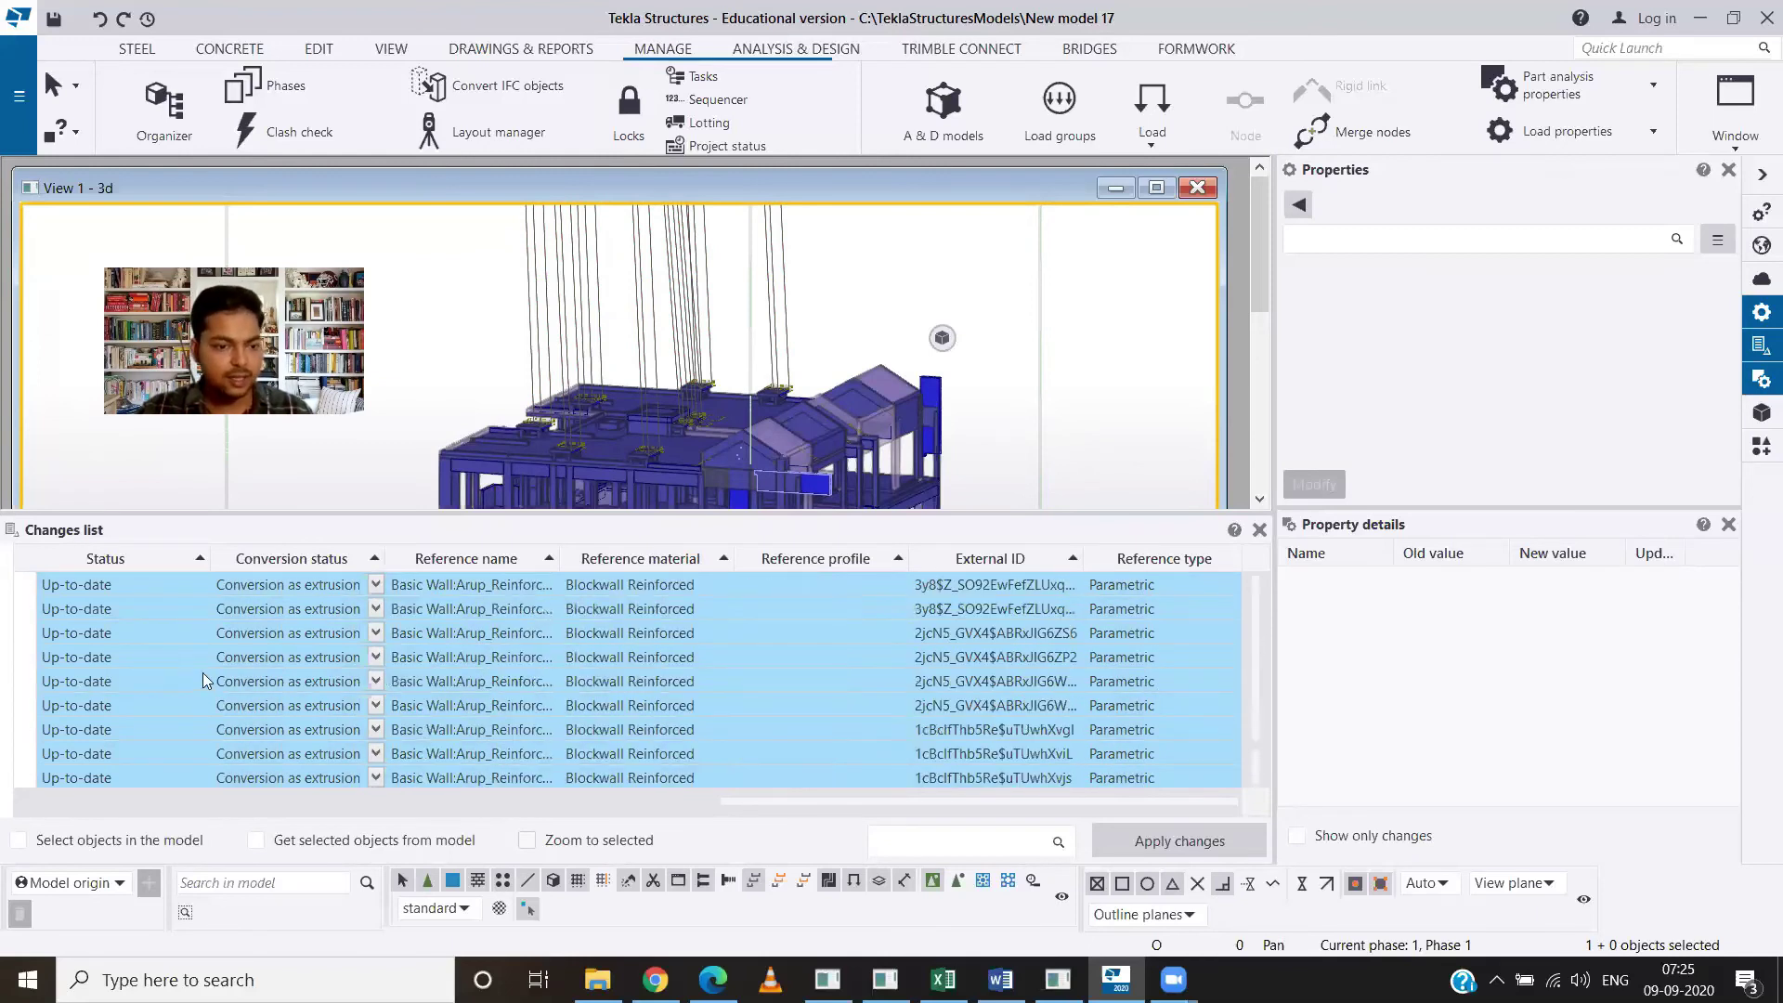
Show the old and new property details of one converted wall row.
left_click(373, 665)
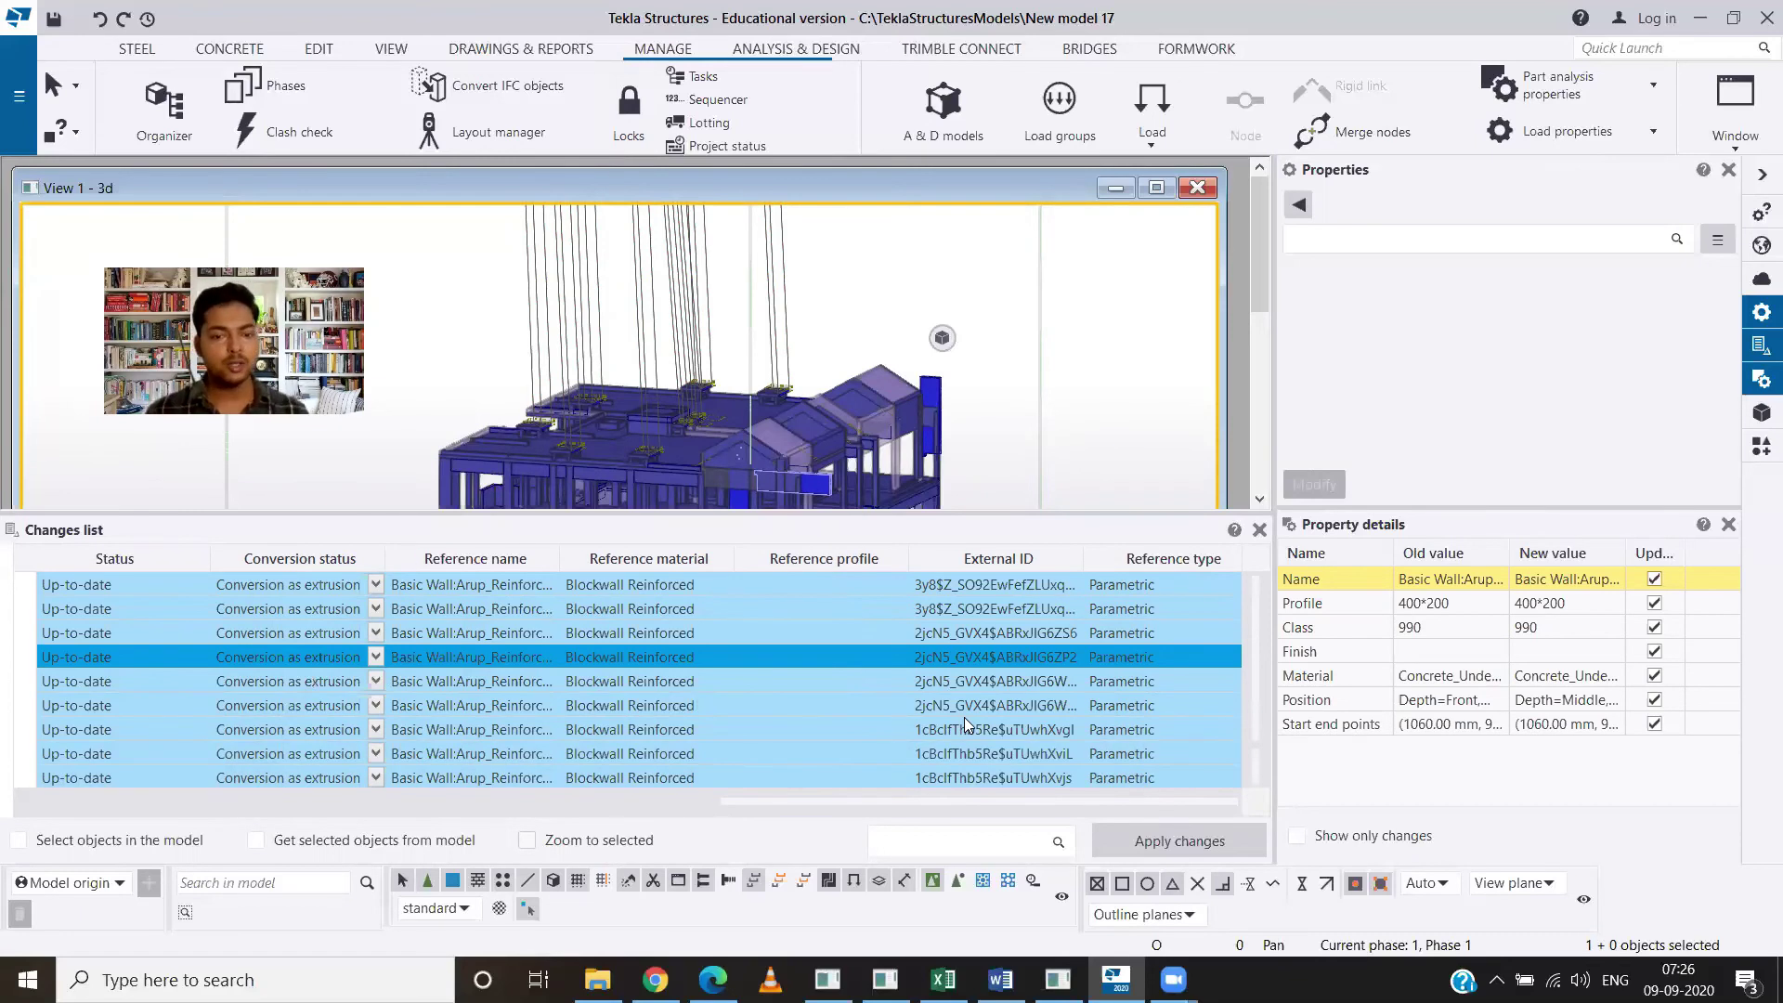
Close the Changes list and rotate the view around the converted building.
left_click(1261, 530)
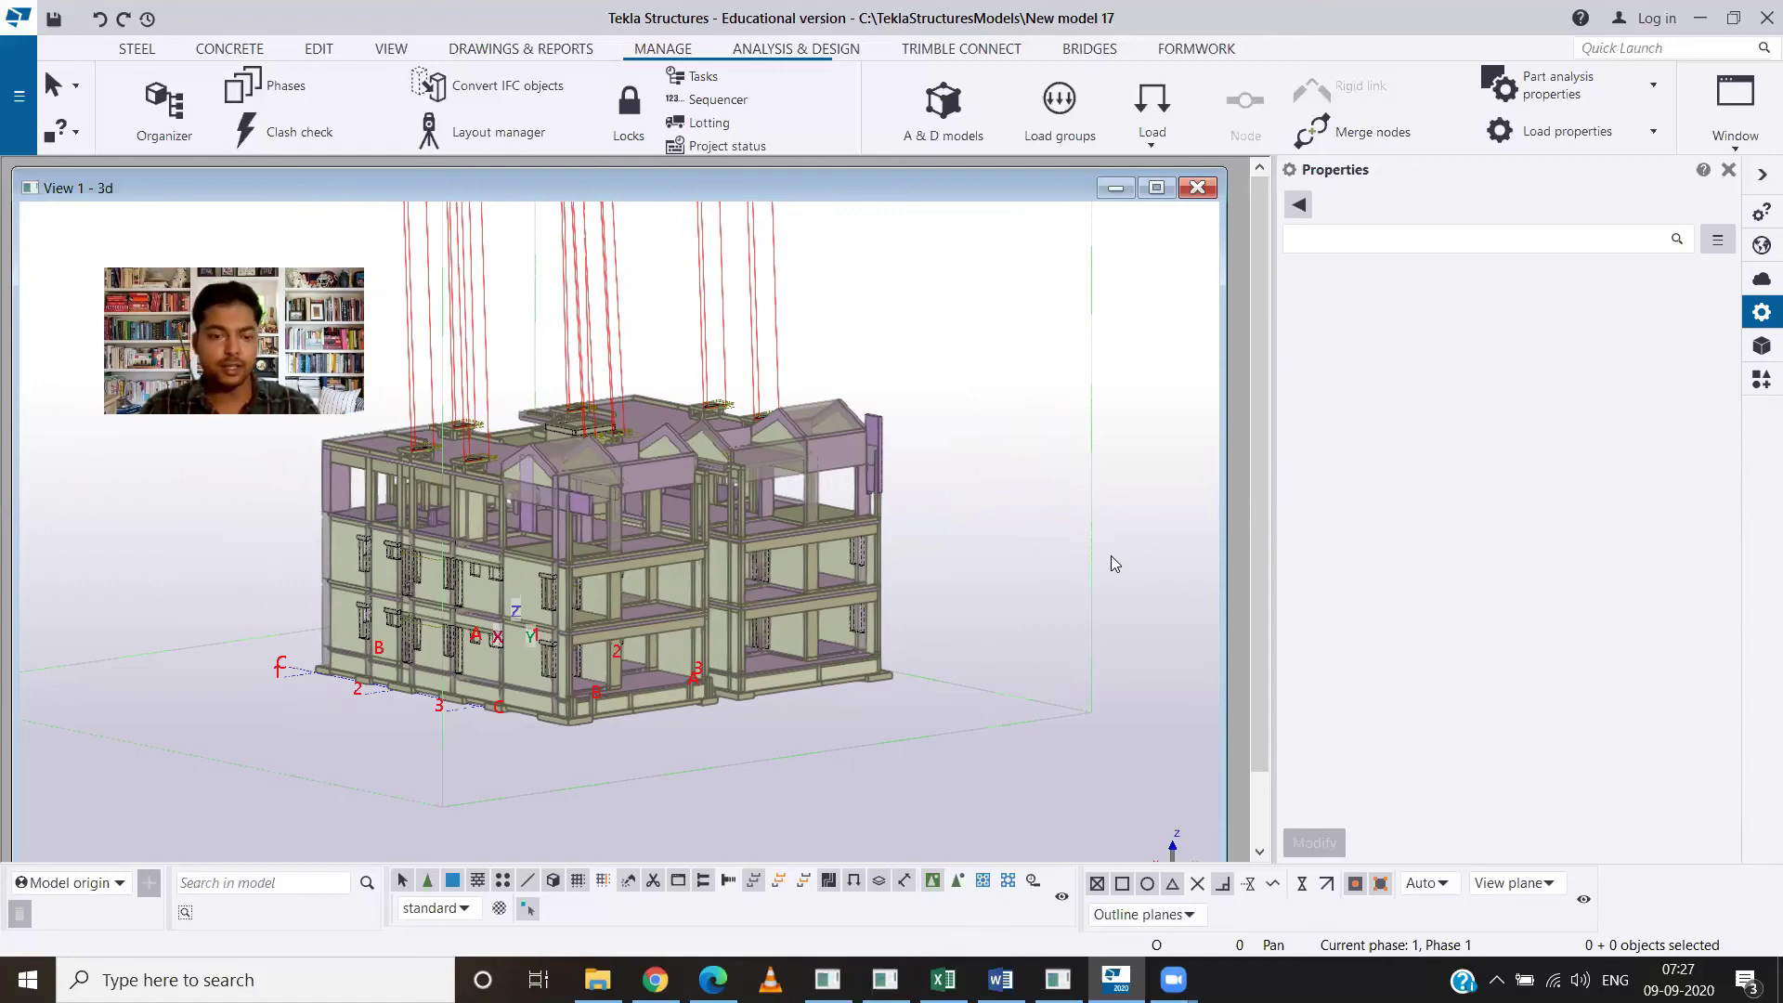
key("shift+Left")
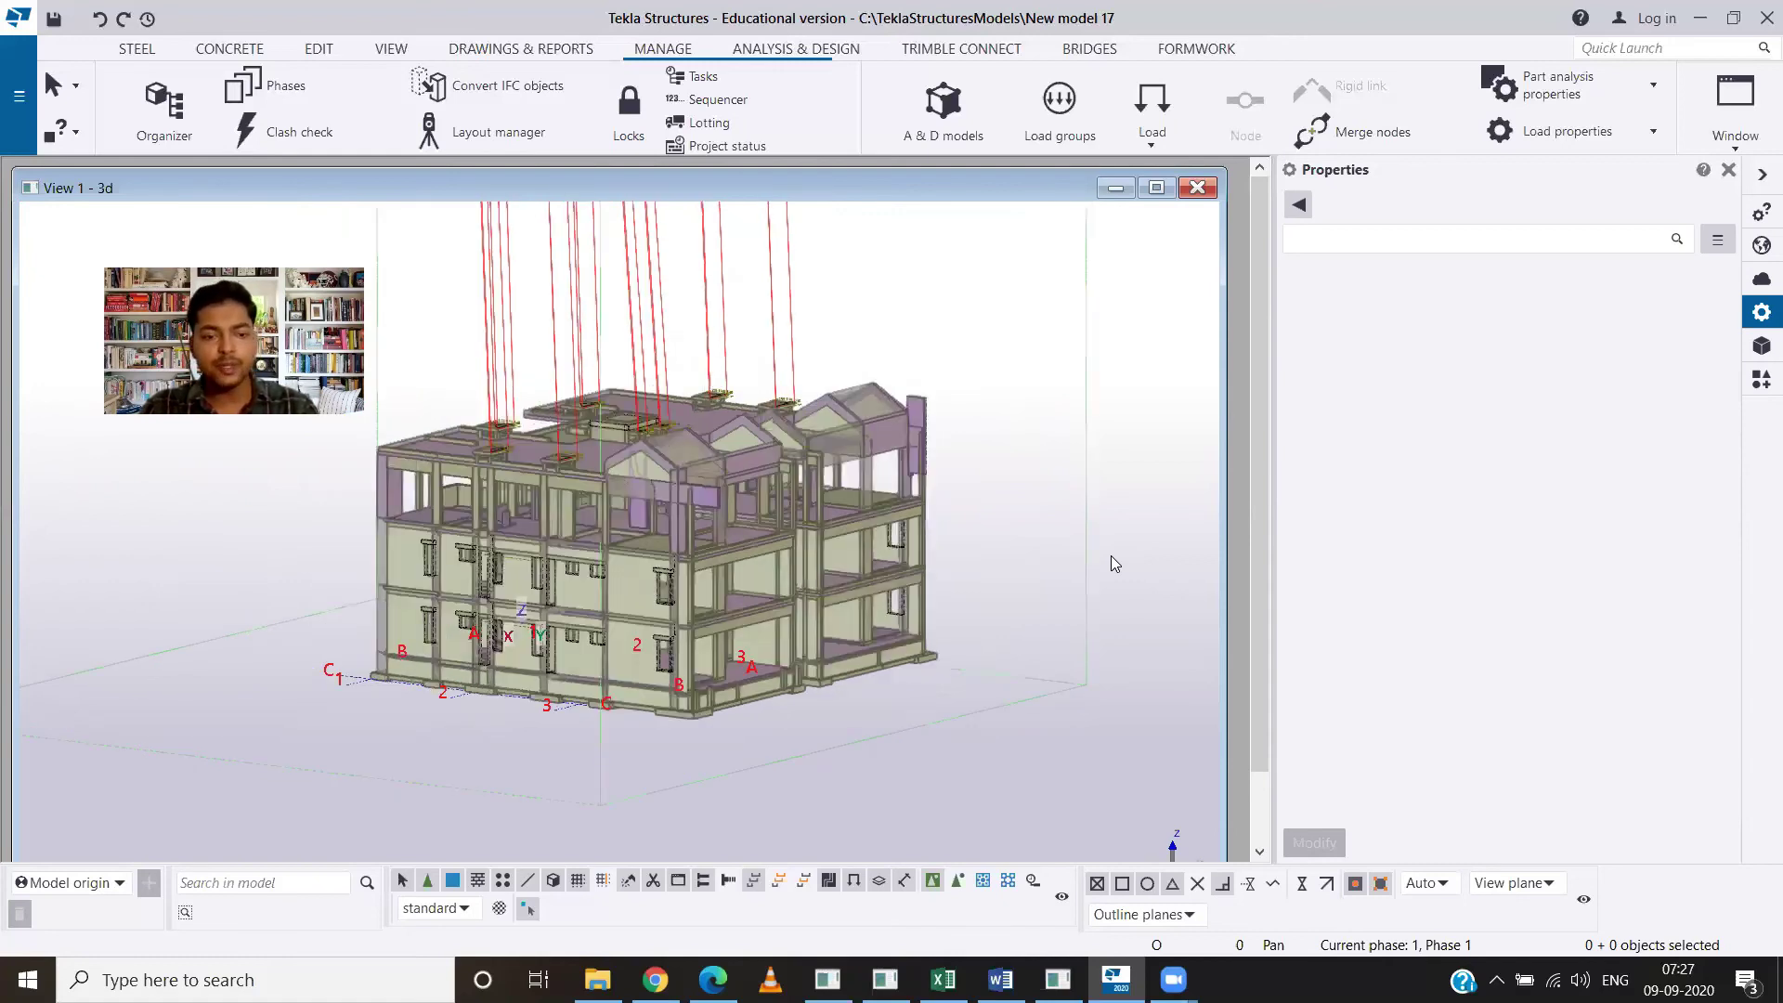
key("shift+Left")
key("shift+Left")
key("shift+Left")
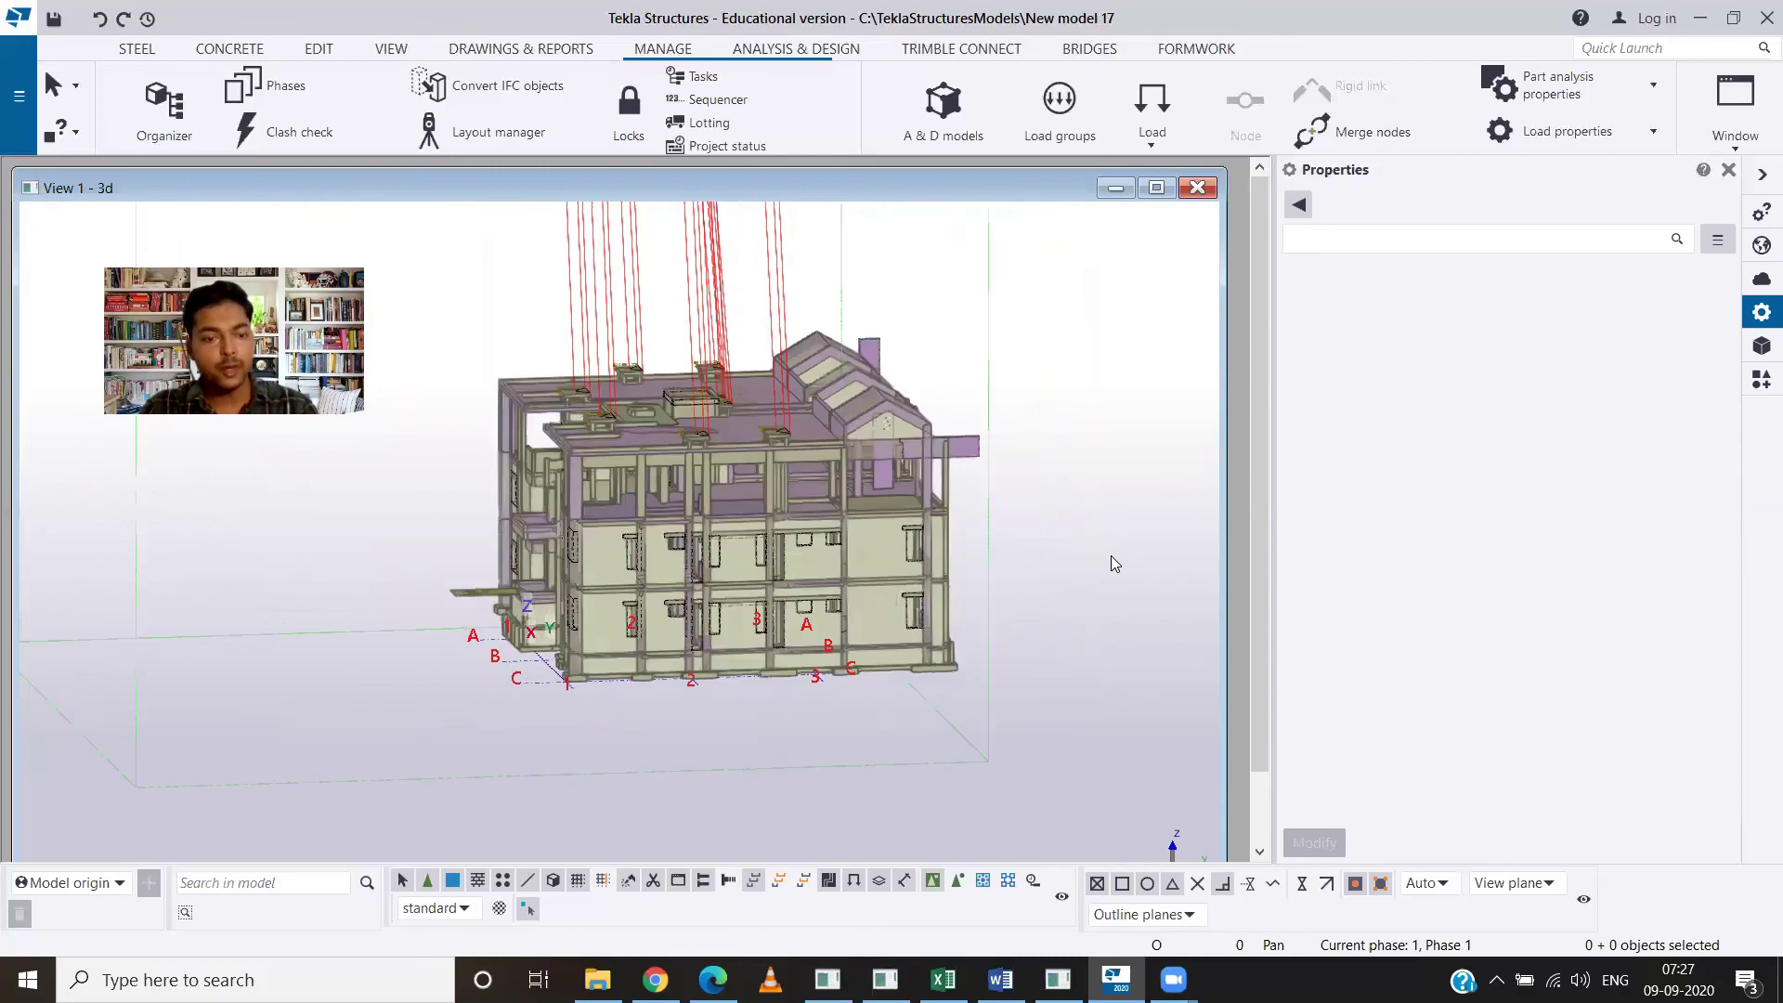
key("shift+Left")
key("shift+Left")
key("shift+Left")
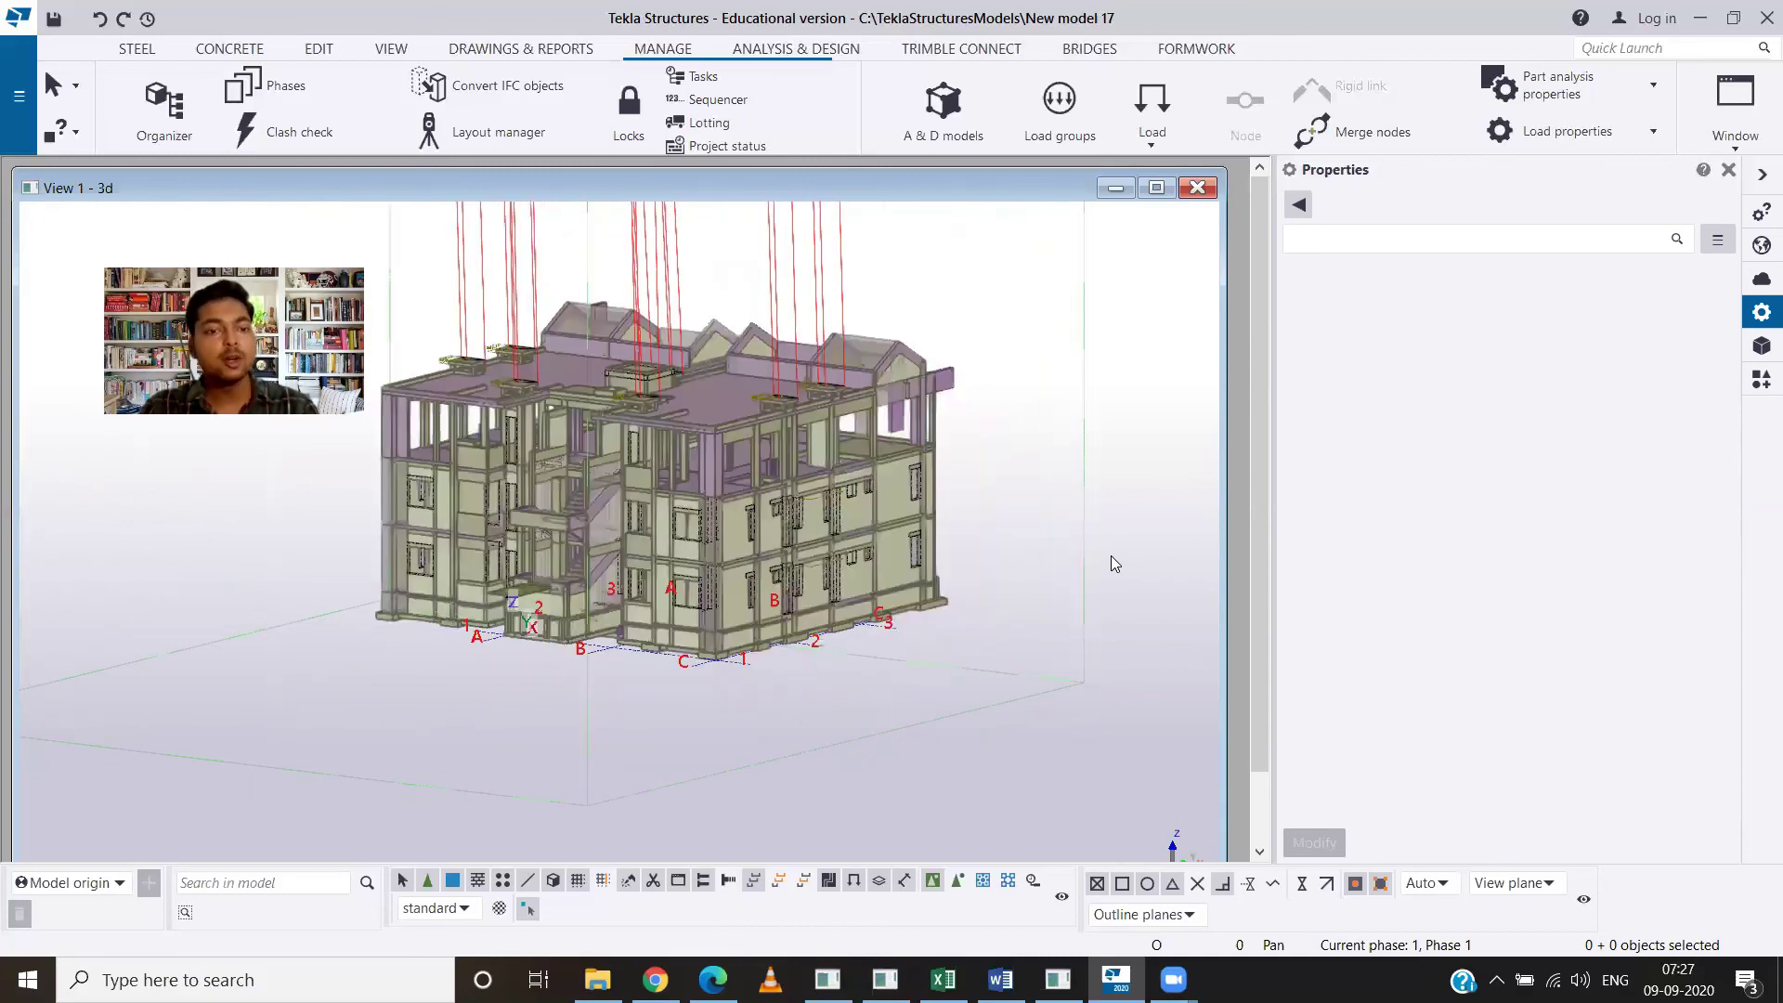
key("shift+Left")
key("shift+Left")
key("shift+Left")
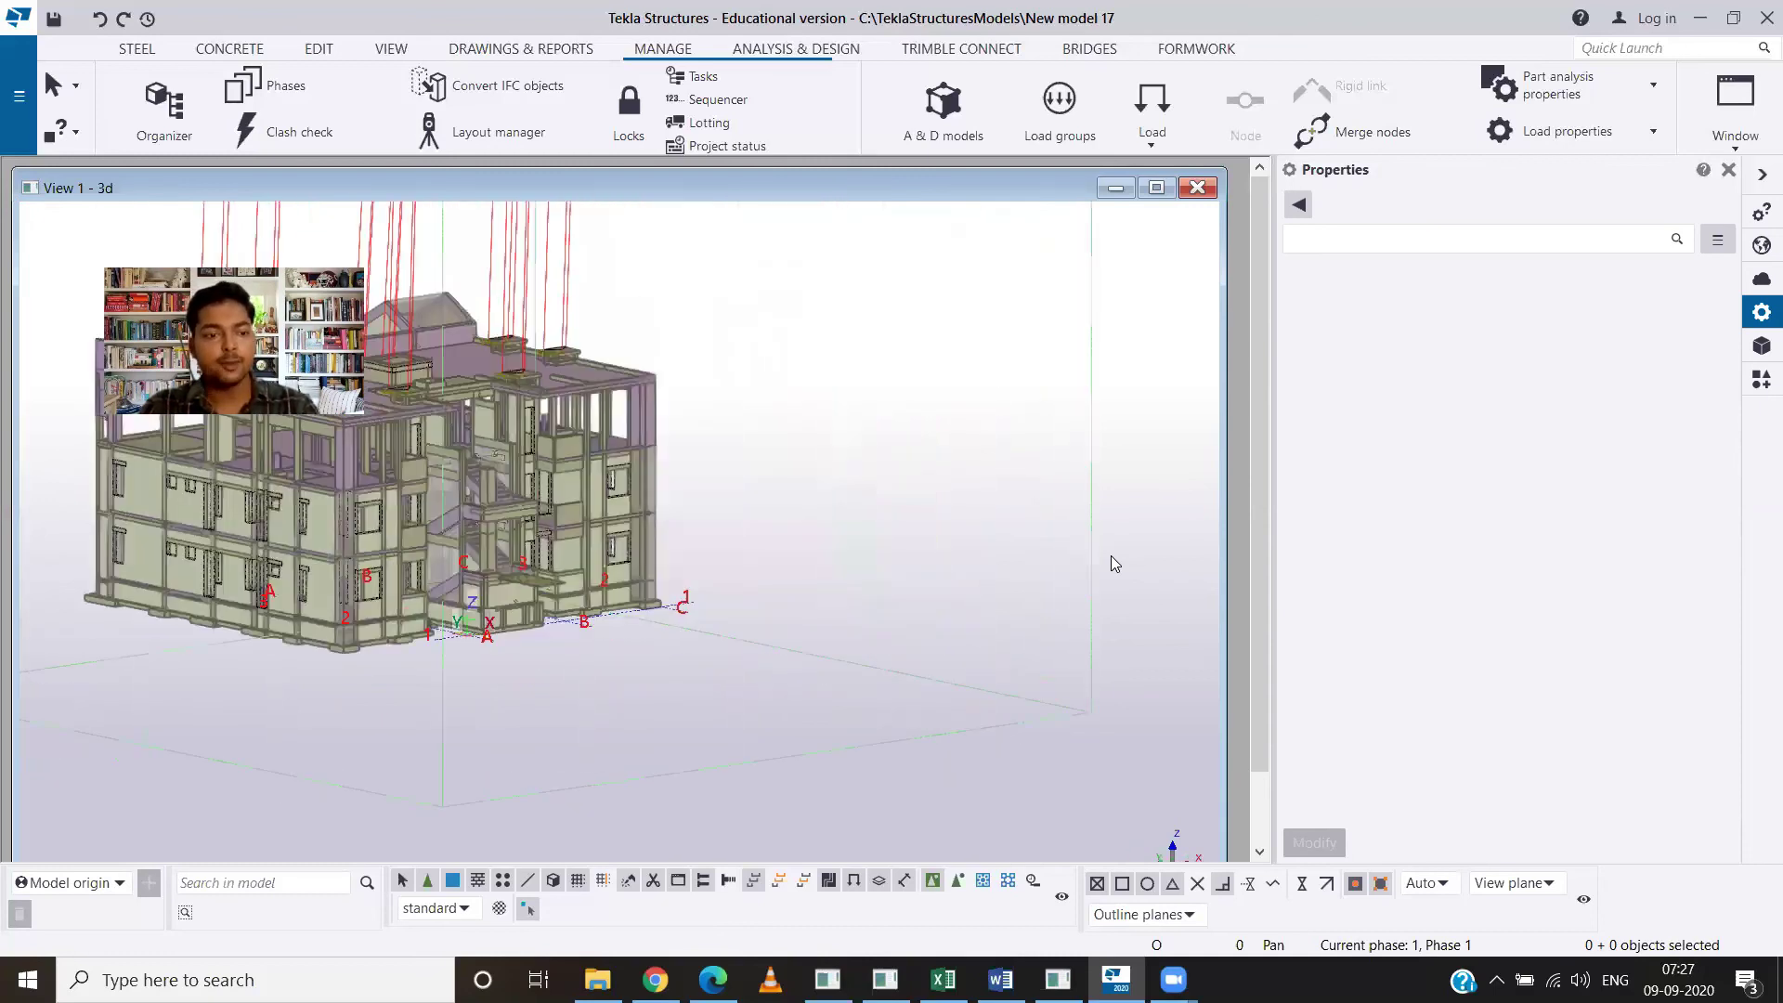
key("shift+Left")
key("shift+Left")
key("shift+Left")
key("shift+Left")
key("shift+Left")
key("shift+Left")
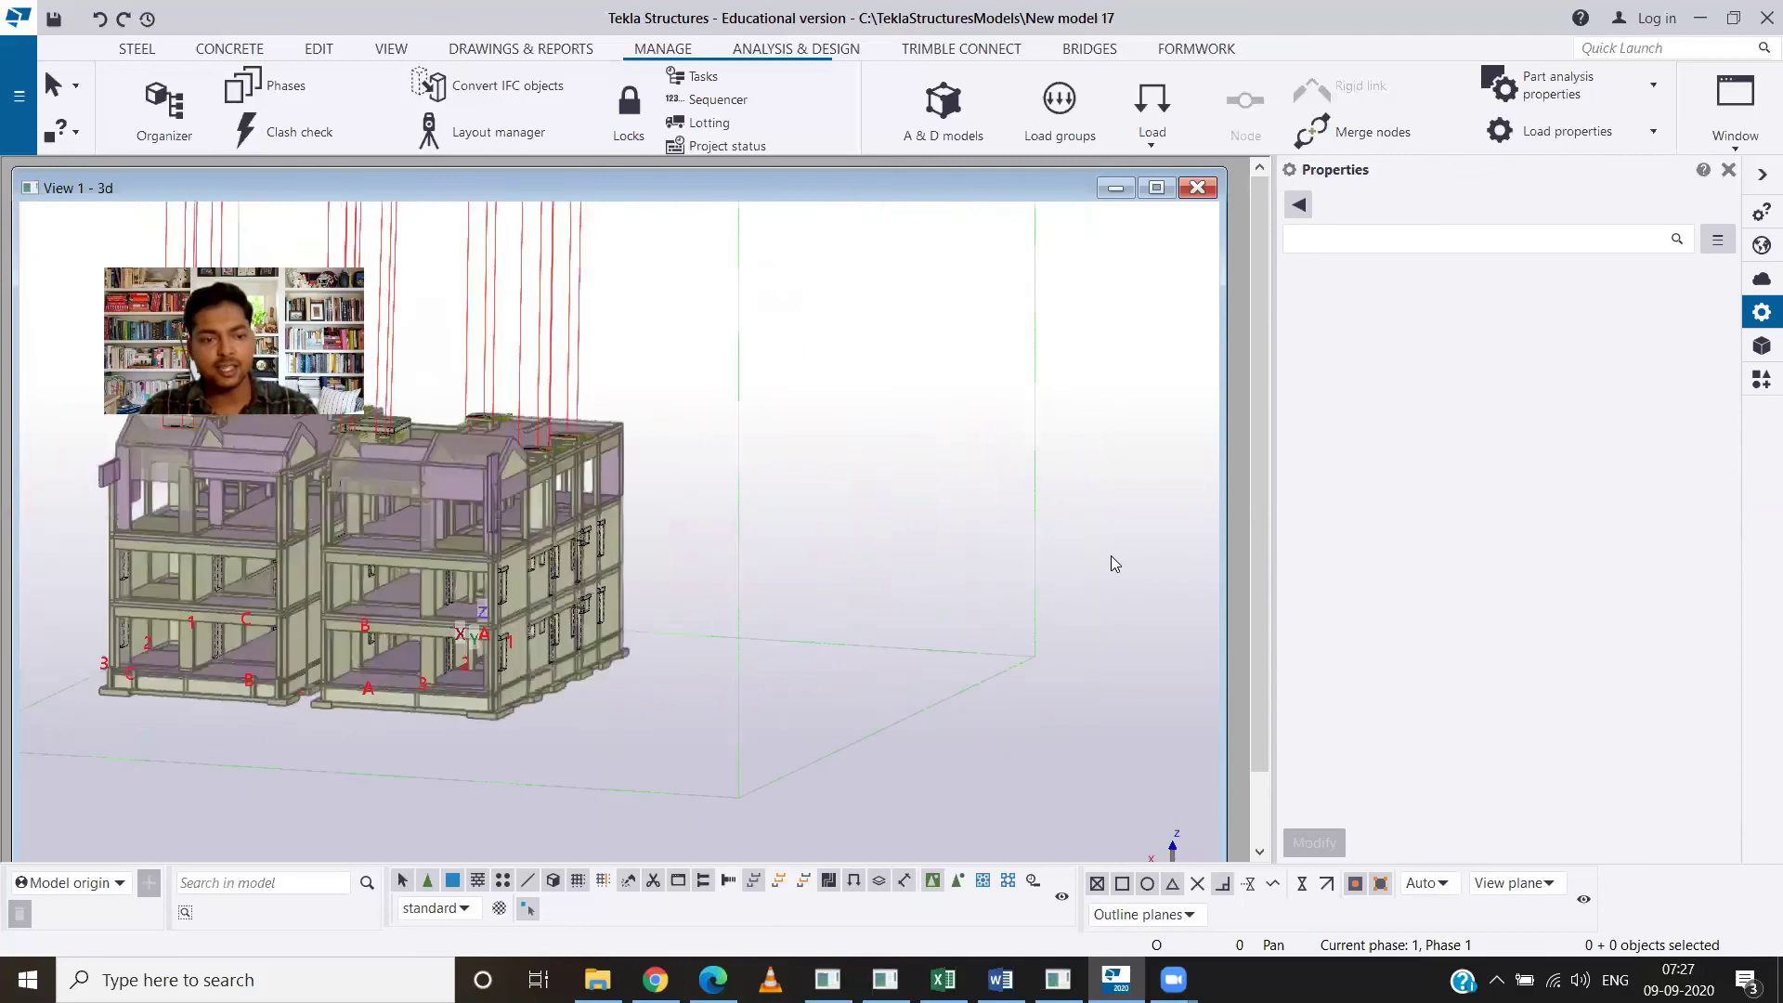